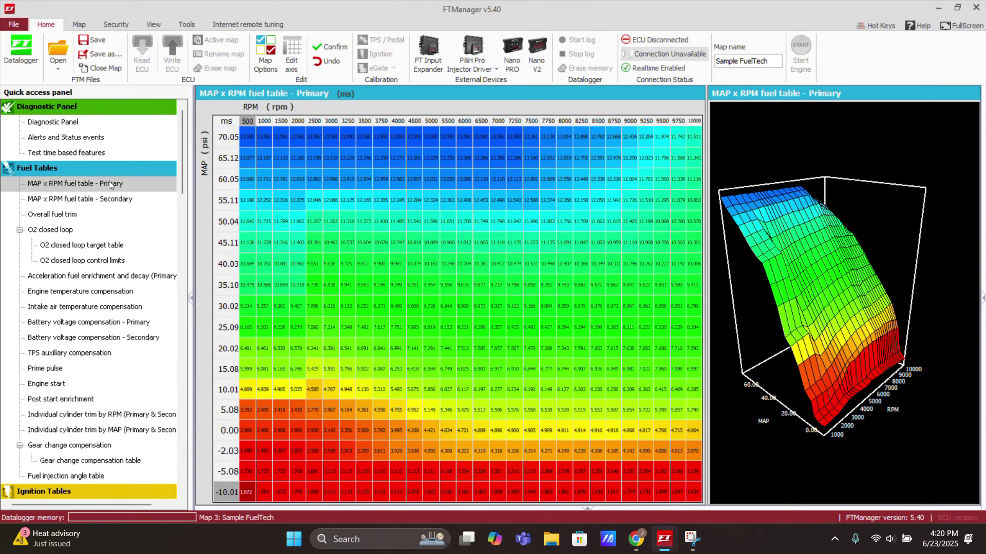
Step: Enable Wastegate Boost Control in the map options and open its settings
{"action": "left_click", "coordinate": [274, 56]}
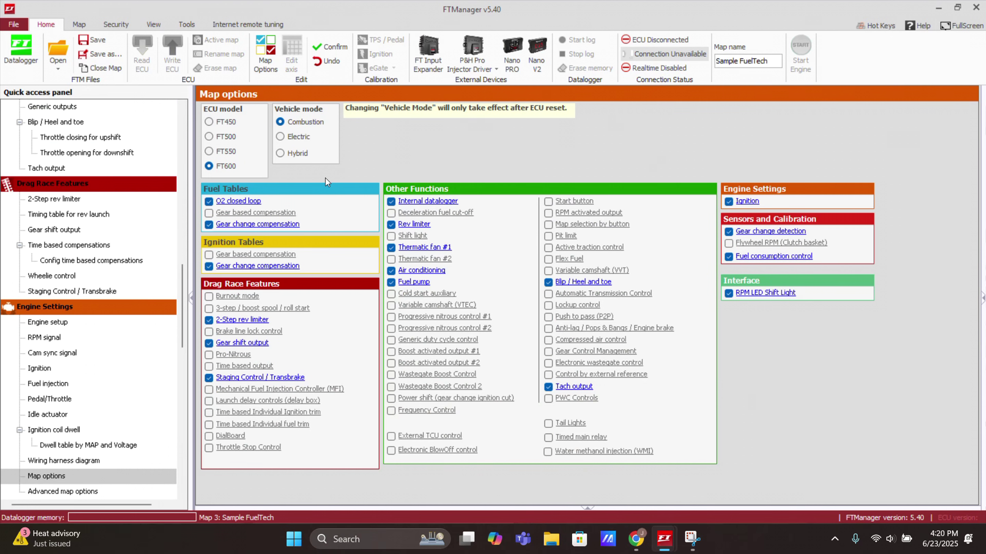
{"action": "left_click", "coordinate": [391, 375]}
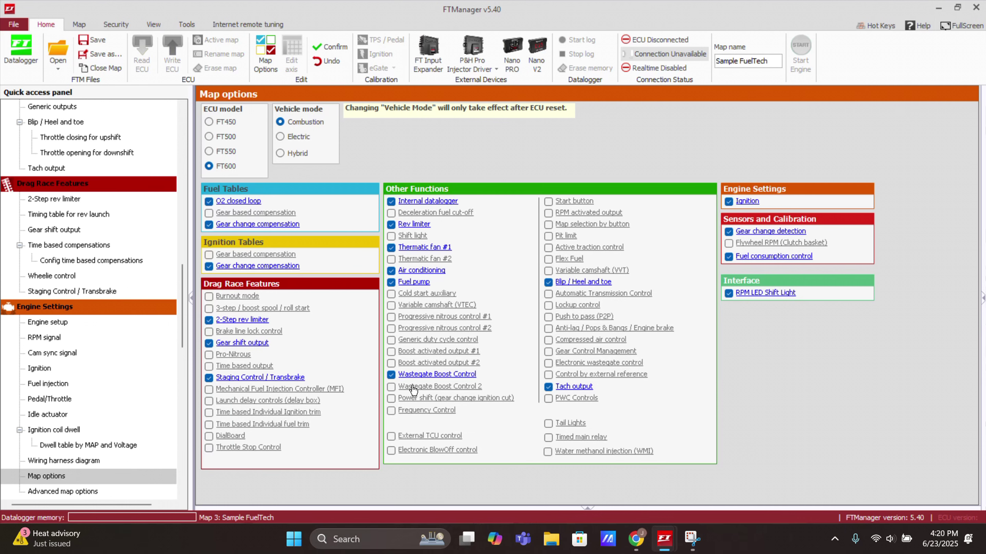
{"action": "left_click", "coordinate": [428, 375]}
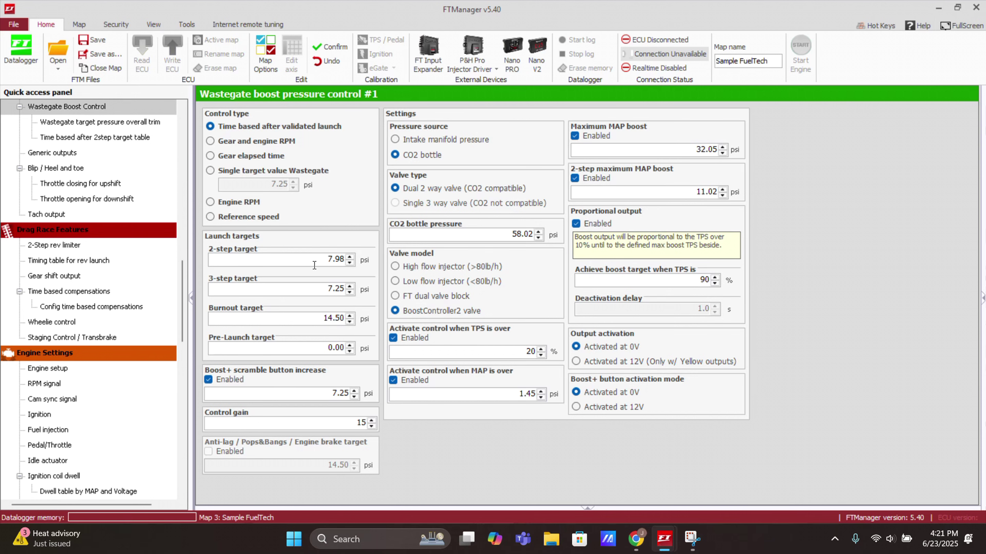
Step: Switch the Boost+ scramble button increase off and back on
{"action": "left_click", "coordinate": [310, 285]}
{"action": "left_click", "coordinate": [230, 380]}
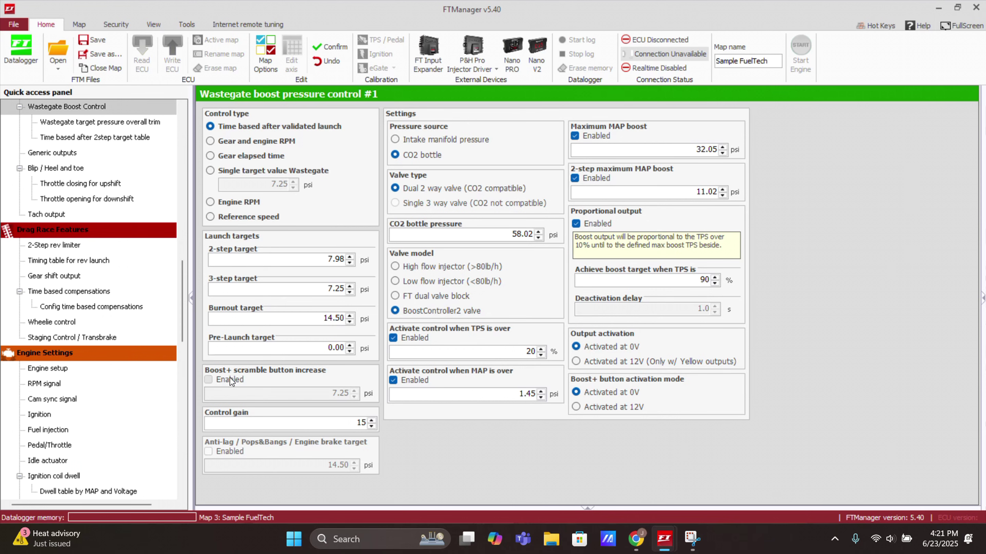
{"action": "left_click", "coordinate": [230, 379]}
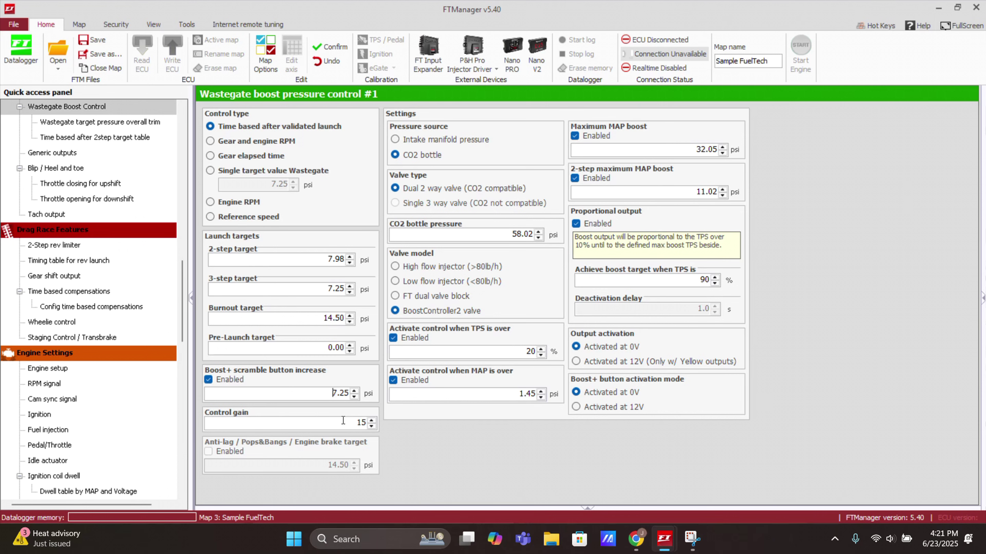
Step: Try a wastegate control gain of 25 and restore it to 15
{"action": "key", "text": "Tab"}
{"action": "left_click", "coordinate": [332, 419]}
{"action": "key", "text": "shift+End"}
{"action": "type", "text": "25"}
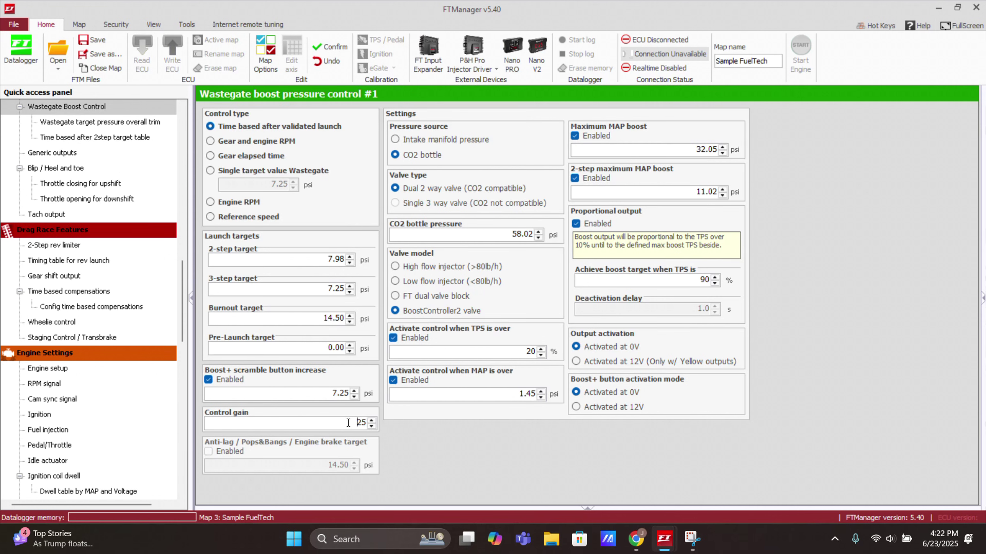
{"action": "left_click_drag", "start_coordinate": [348, 422], "coordinate": [385, 423]}
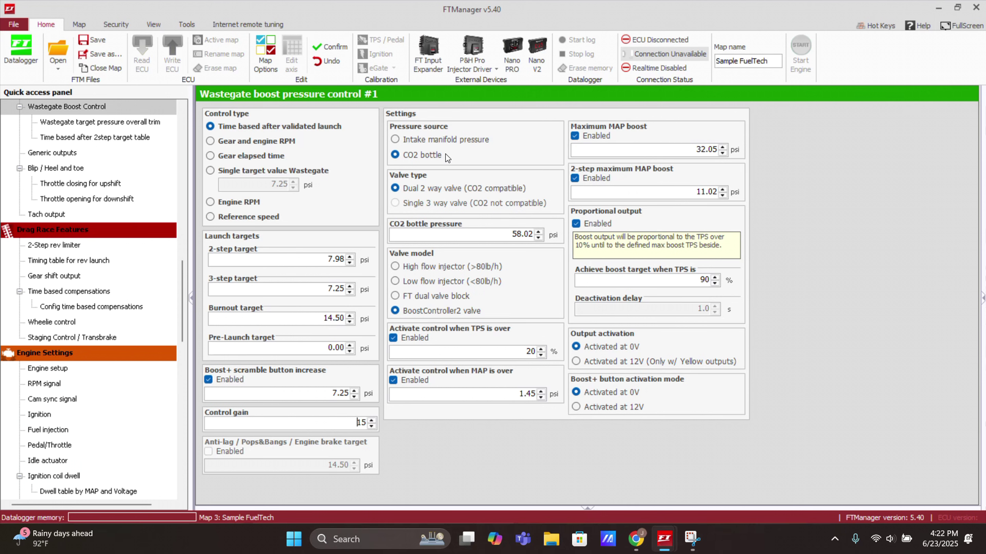
Step: Try intake manifold pressure with a single 3 way valve, and restore the CO2 bottle source and dual 2 way valve
{"action": "left_click", "coordinate": [428, 141]}
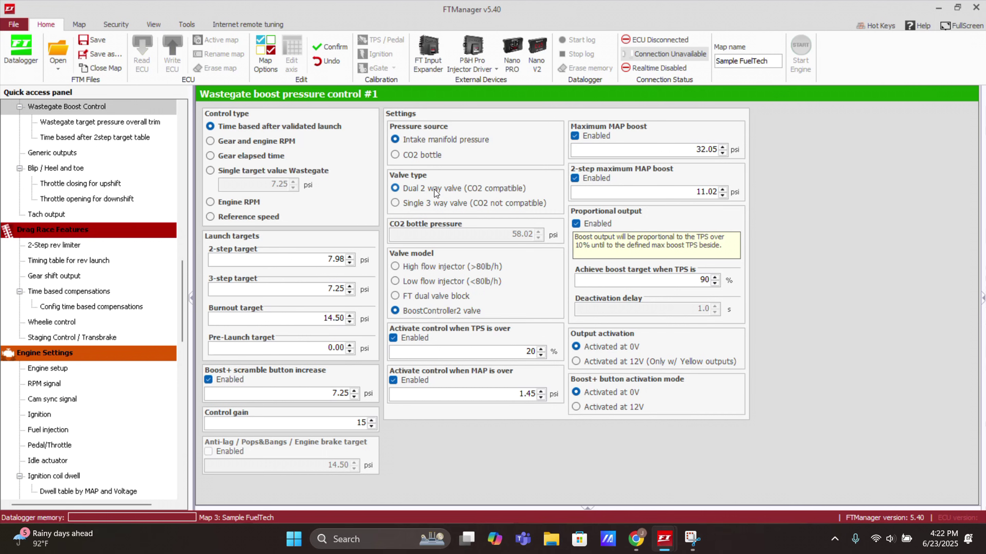
{"action": "left_click", "coordinate": [434, 198]}
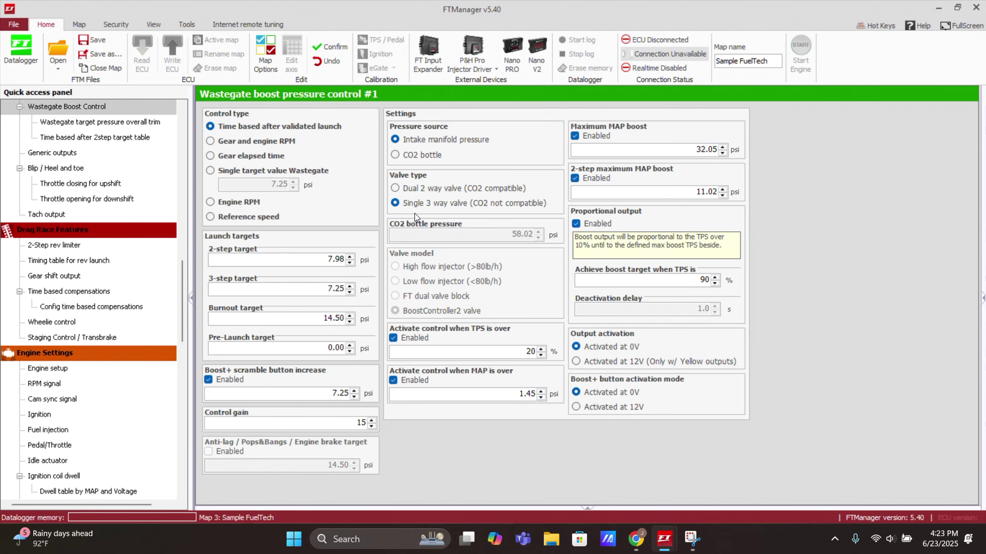
{"action": "left_click", "coordinate": [413, 188]}
{"action": "left_click", "coordinate": [430, 156]}
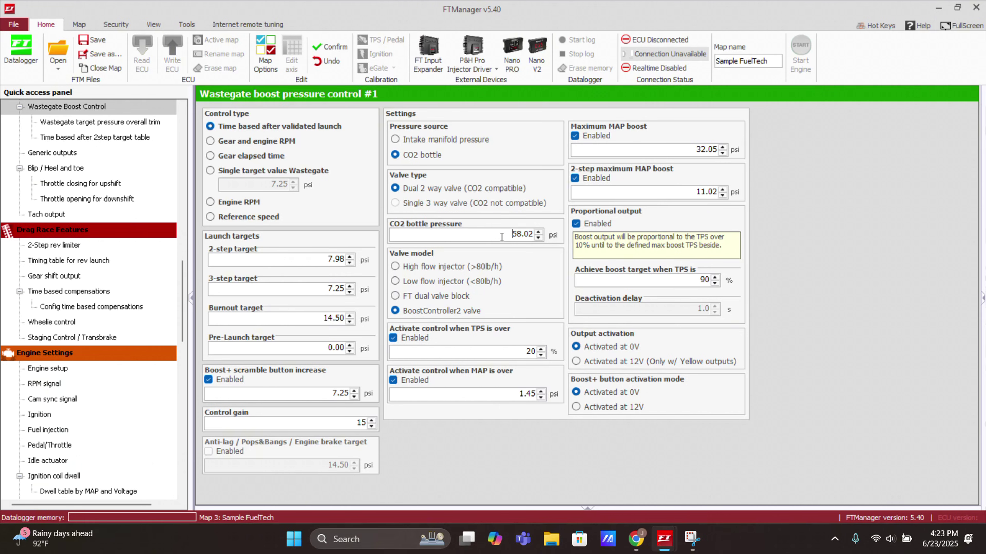
Step: Go through the valve model options and choose FT dual valve block
{"action": "left_click", "coordinate": [426, 265]}
{"action": "left_click", "coordinate": [445, 280]}
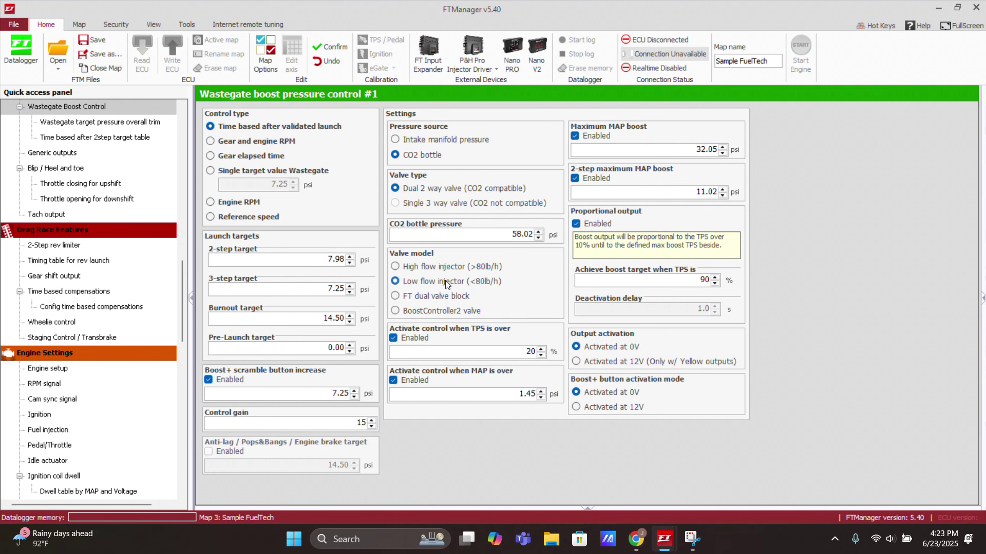
{"action": "left_click", "coordinate": [436, 296]}
{"action": "left_click", "coordinate": [444, 314]}
{"action": "left_click", "coordinate": [442, 298]}
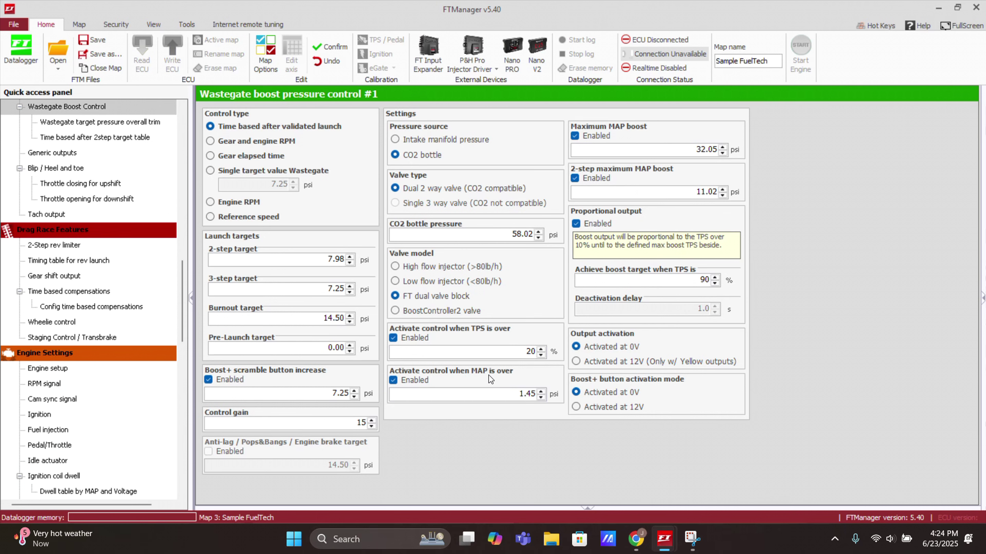
Step: Disable the condition that activates boost control when MAP is over a threshold
{"action": "left_click", "coordinate": [501, 392]}
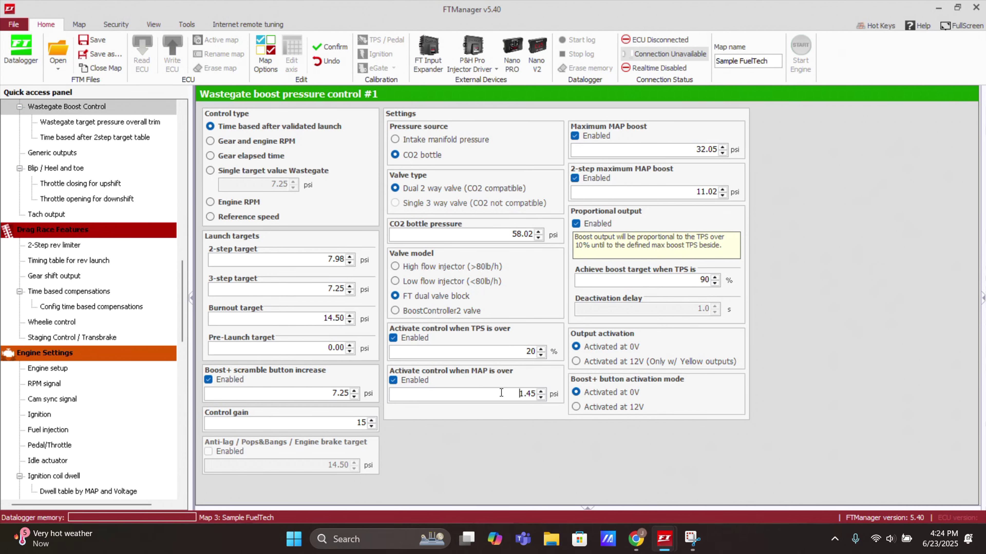
{"action": "left_click", "coordinate": [394, 381]}
{"action": "left_click", "coordinate": [394, 380]}
{"action": "left_click", "coordinate": [394, 381]}
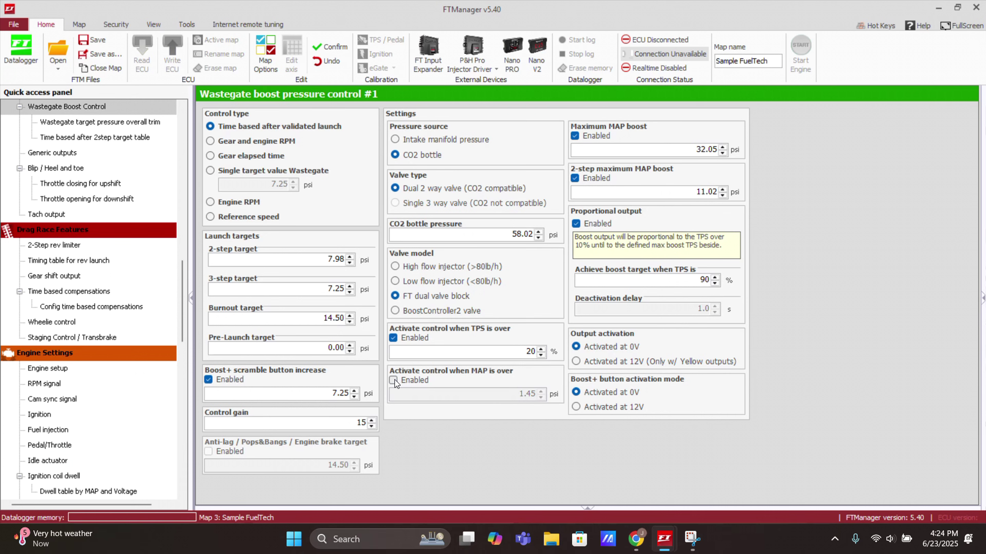
Step: Disable the proportional output and set the output activation to Activated at 12V
{"action": "left_click", "coordinate": [675, 149]}
{"action": "left_click", "coordinate": [688, 280]}
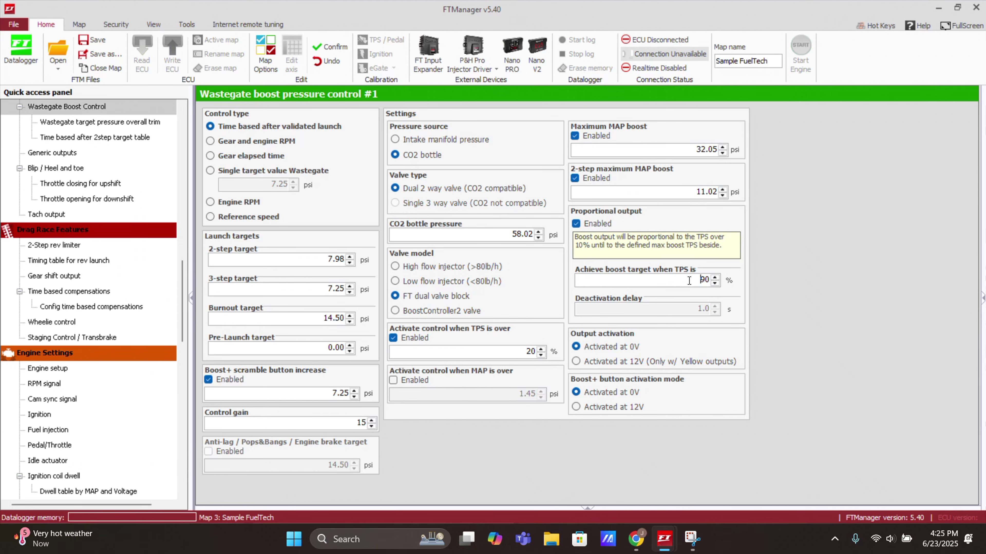
{"action": "left_click", "coordinate": [593, 225]}
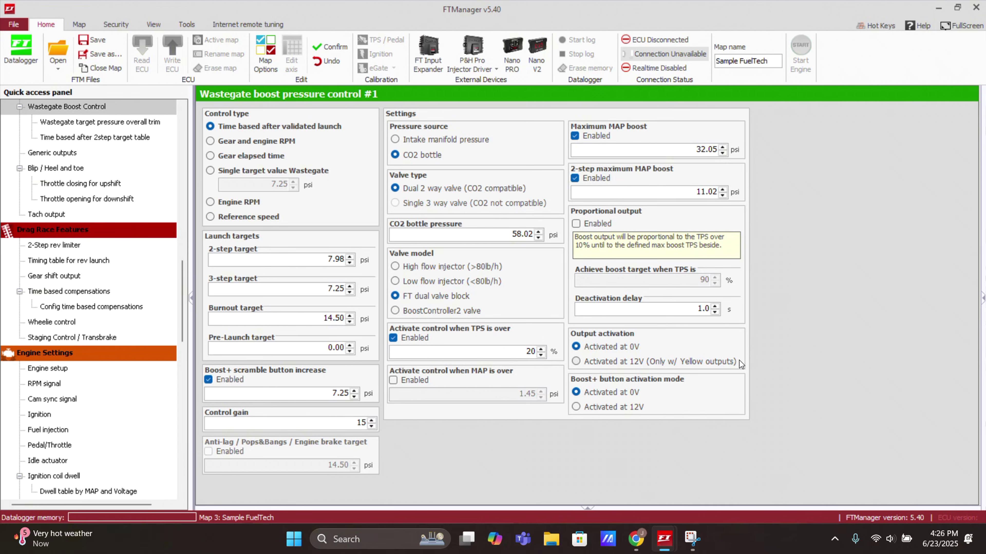
{"action": "left_click", "coordinate": [648, 361]}
Step: Try a wastegate target pressure overall trim of 5 psi and clear the entry
{"action": "left_click", "coordinate": [153, 124]}
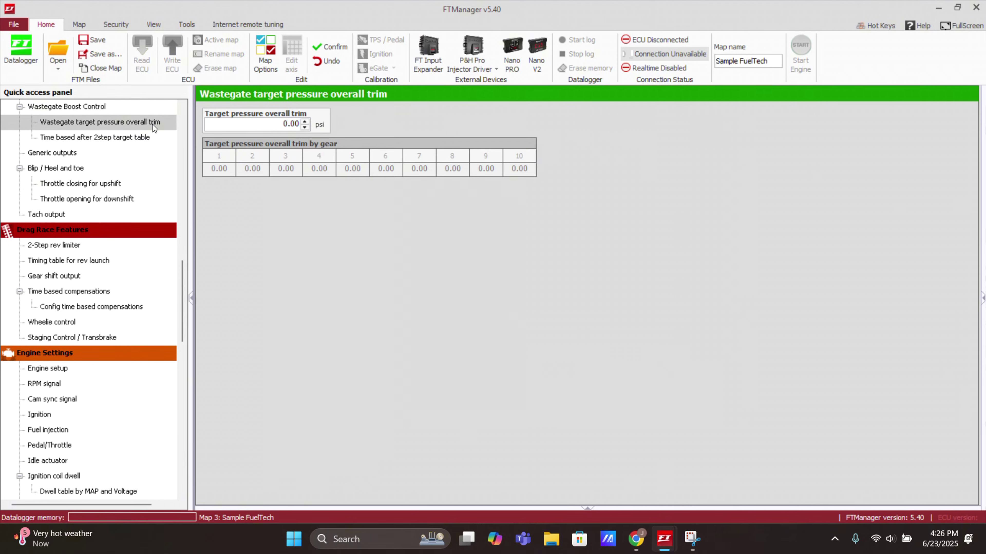
{"action": "left_click_drag", "start_coordinate": [273, 125], "coordinate": [295, 124]}
{"action": "left_click", "coordinate": [260, 124]}
{"action": "left_click_drag", "start_coordinate": [267, 126], "coordinate": [382, 122]}
{"action": "type", "text": "5"}
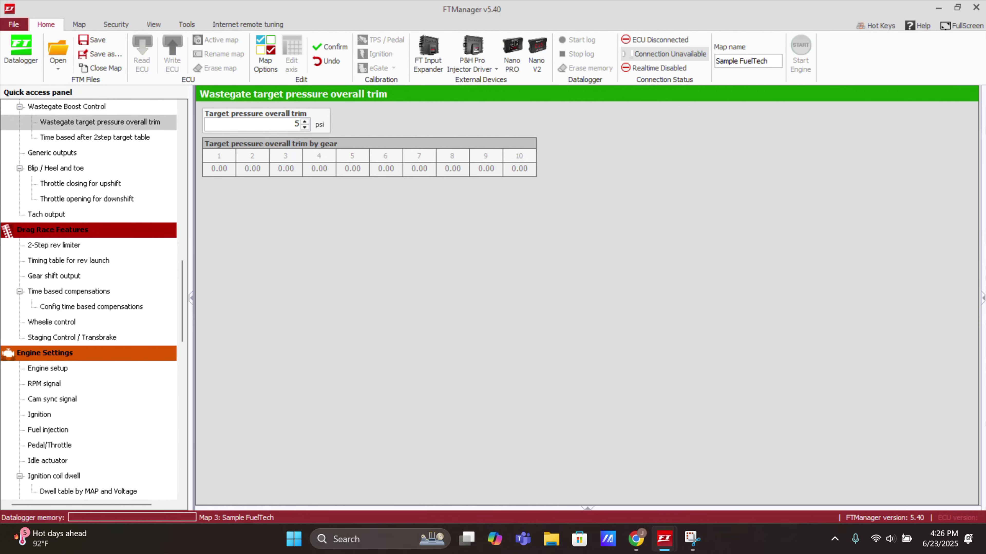
{"action": "left_click", "coordinate": [319, 43]}
{"action": "key", "text": "ctrl+a"}
{"action": "key", "text": "BackSpace"}
Step: Set the 0.80 s target pressure in the time based after 2step target table to 17.29 psi
{"action": "left_click", "coordinate": [146, 139]}
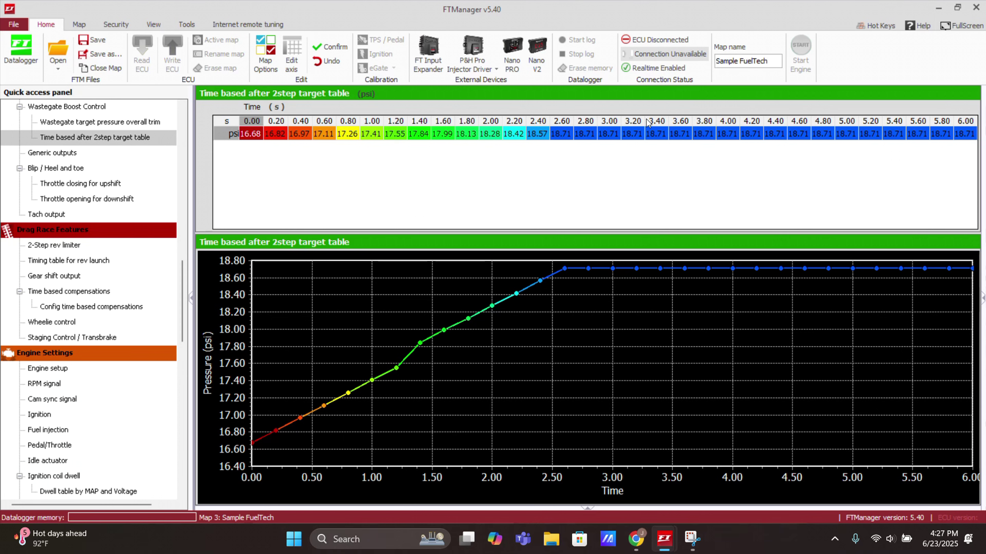
{"action": "left_click", "coordinate": [353, 135]}
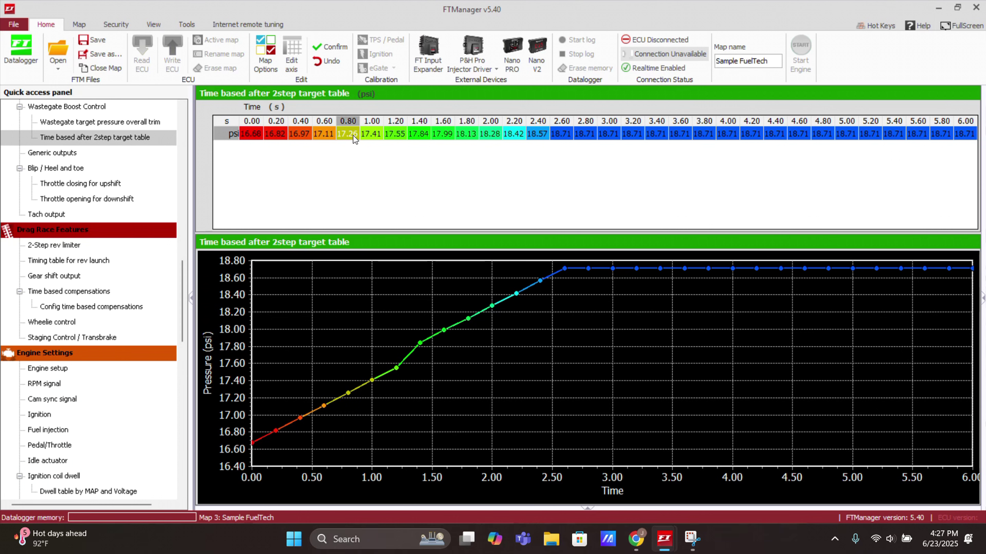
{"action": "type", "text": "17.99"}
{"action": "key", "text": "Return"}
{"action": "type", "text": "17.29"}
{"action": "key", "text": "Return"}
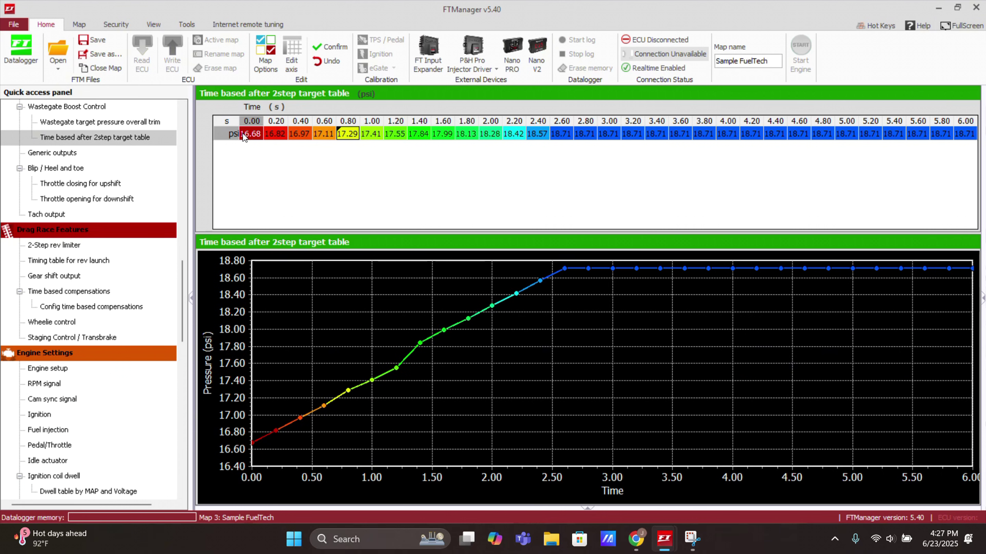
{"action": "key", "text": "Return"}
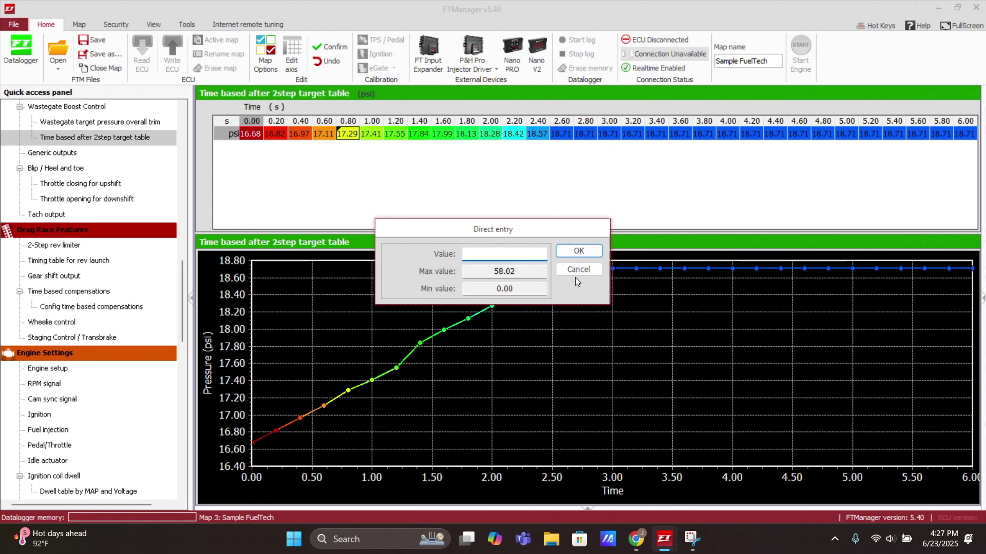
{"action": "left_click", "coordinate": [579, 269]}
Step: Set the wastegate boost control type to Gear and engine RPM
{"action": "left_click", "coordinate": [106, 109]}
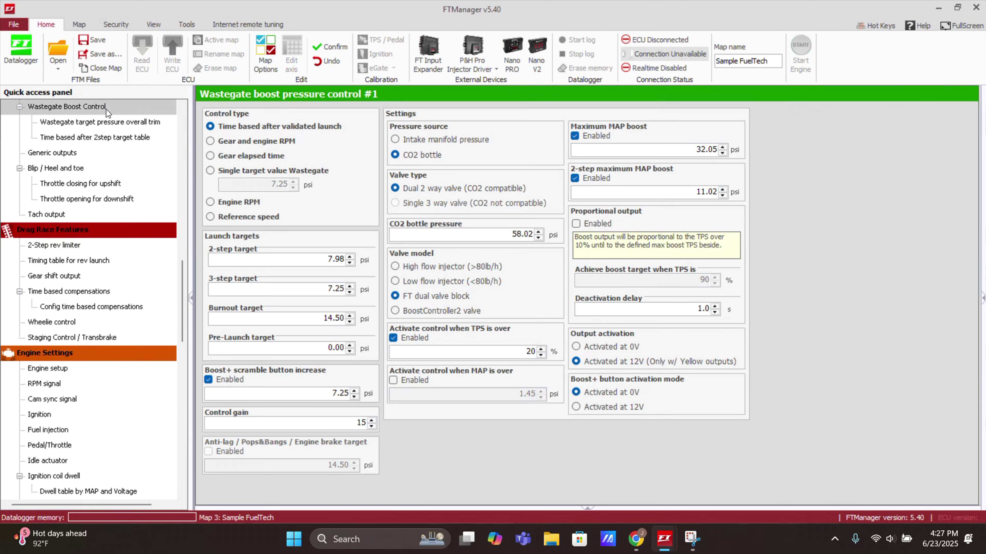
{"action": "left_click", "coordinate": [252, 143]}
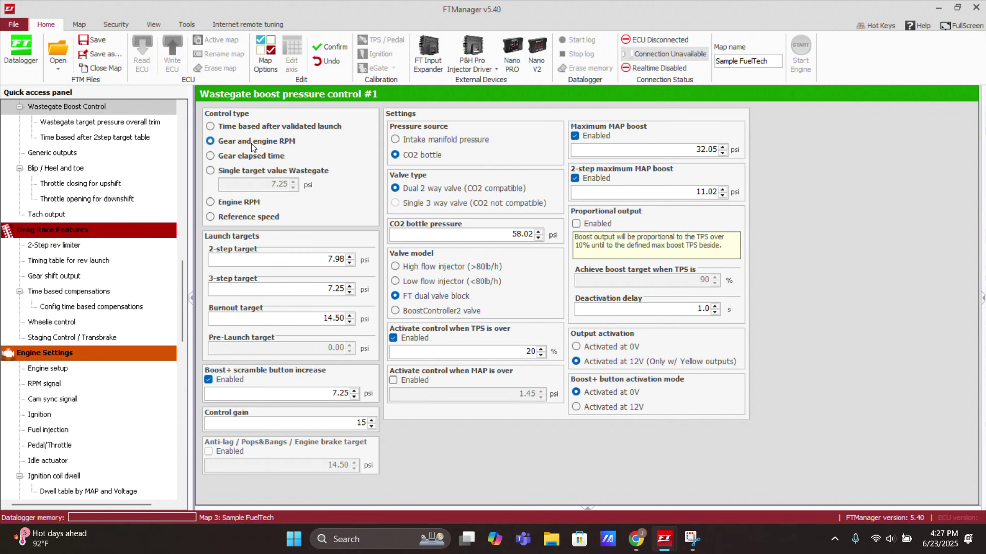
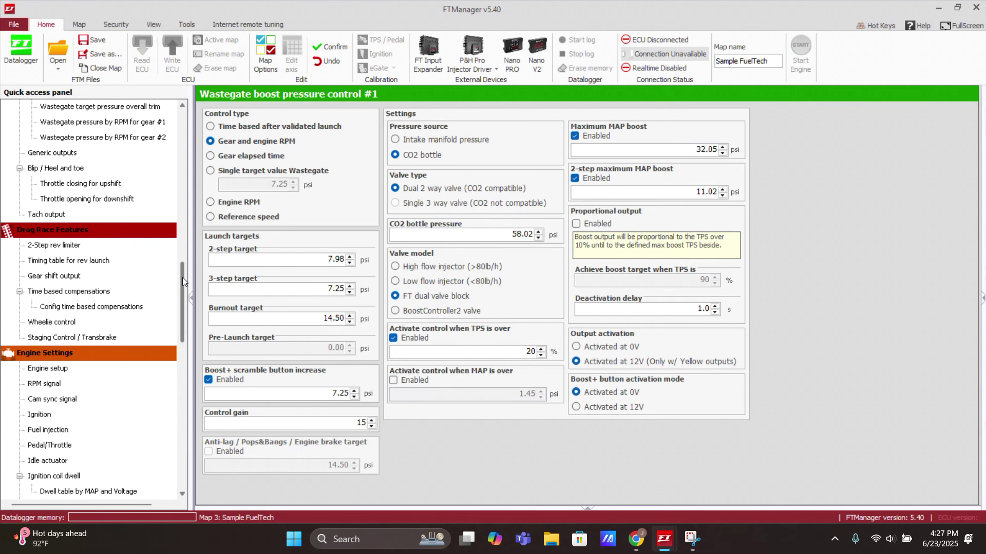
Step: Assign Wastegate Pressure #1 as the channel for white-wire input #15 in the sensor inputs
{"action": "left_click_drag", "start_coordinate": [182, 277], "coordinate": [179, 348]}
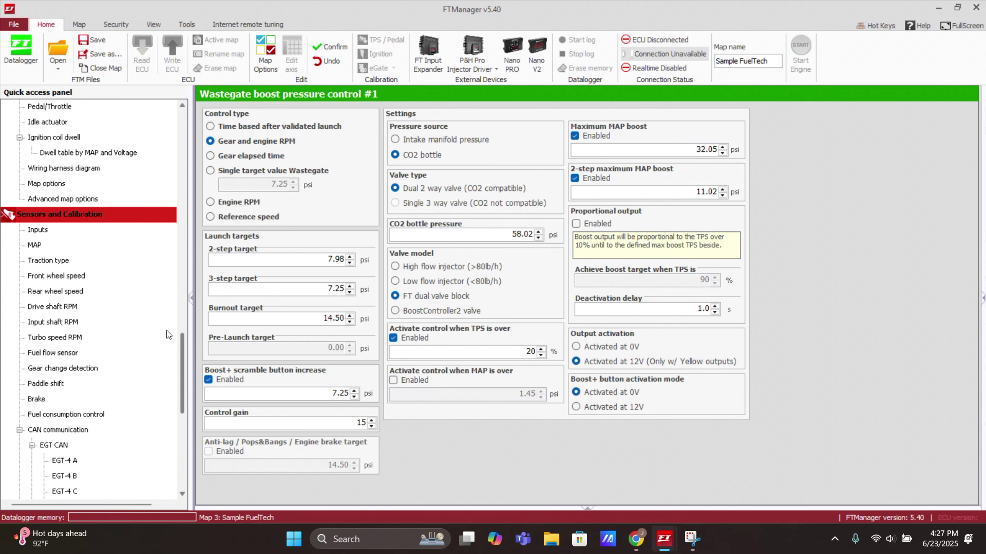
{"action": "left_click", "coordinate": [64, 230]}
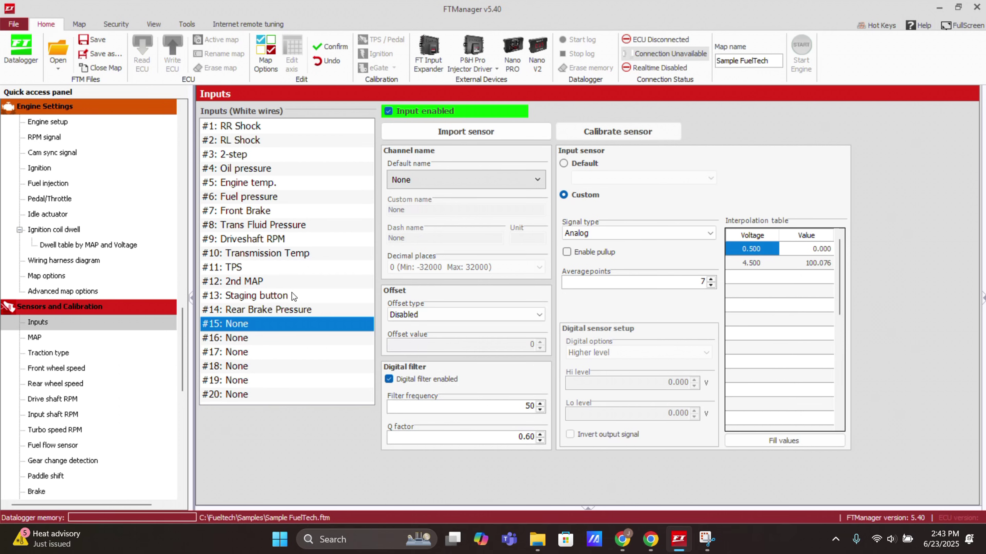
{"action": "left_click", "coordinate": [433, 182]}
{"action": "type", "text": "wast"}
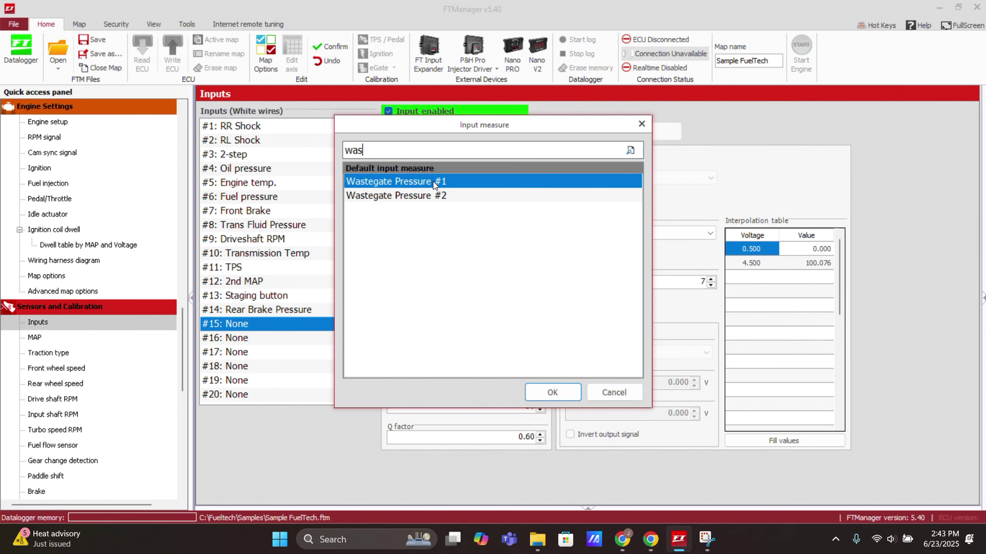
{"action": "left_click", "coordinate": [446, 196]}
{"action": "left_click", "coordinate": [455, 184]}
{"action": "left_click", "coordinate": [551, 393]}
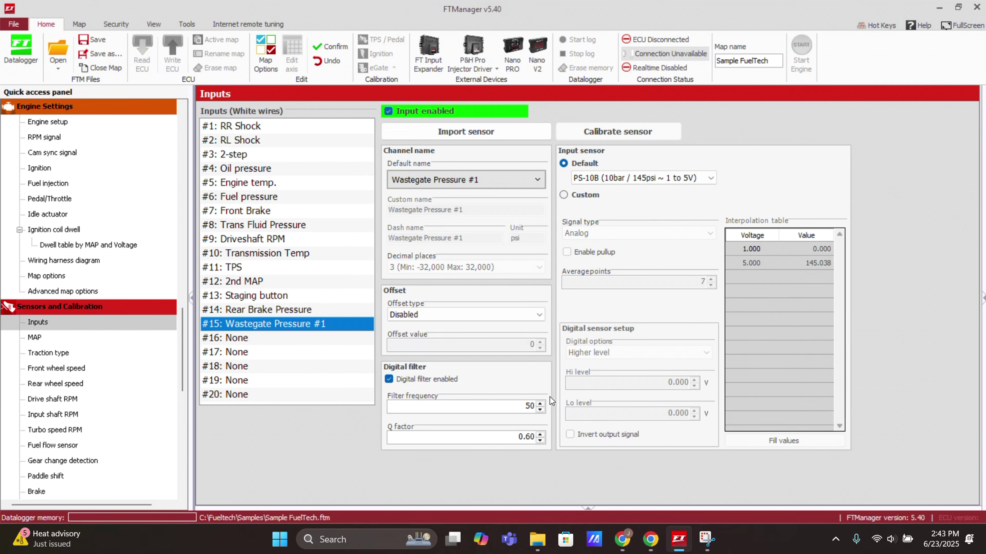
Step: Choose the PS150 (10.3bar / 150psi) sensor for Wastegate Pressure #1 and switch the input sensor to Custom with its calibration values
{"action": "left_click", "coordinate": [624, 179]}
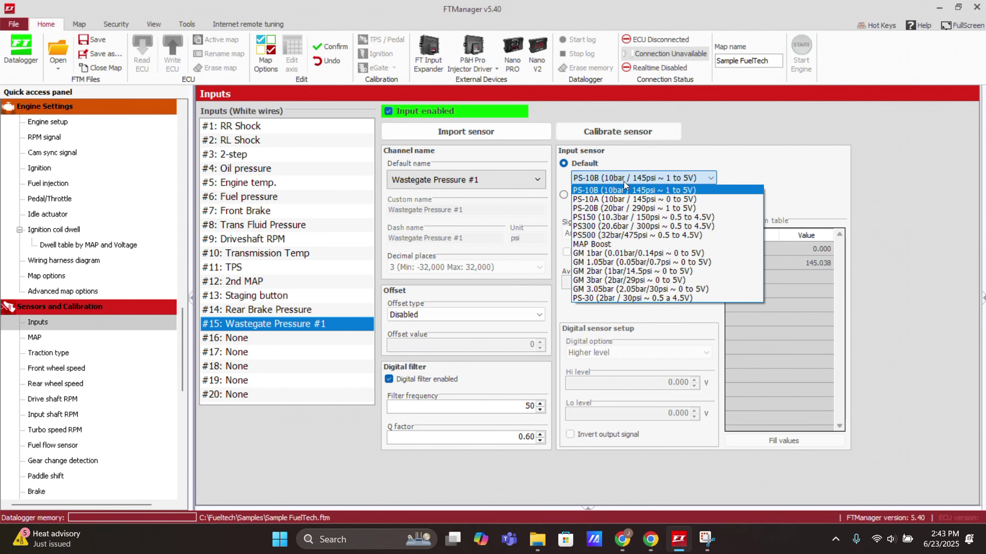
{"action": "left_click", "coordinate": [603, 218]}
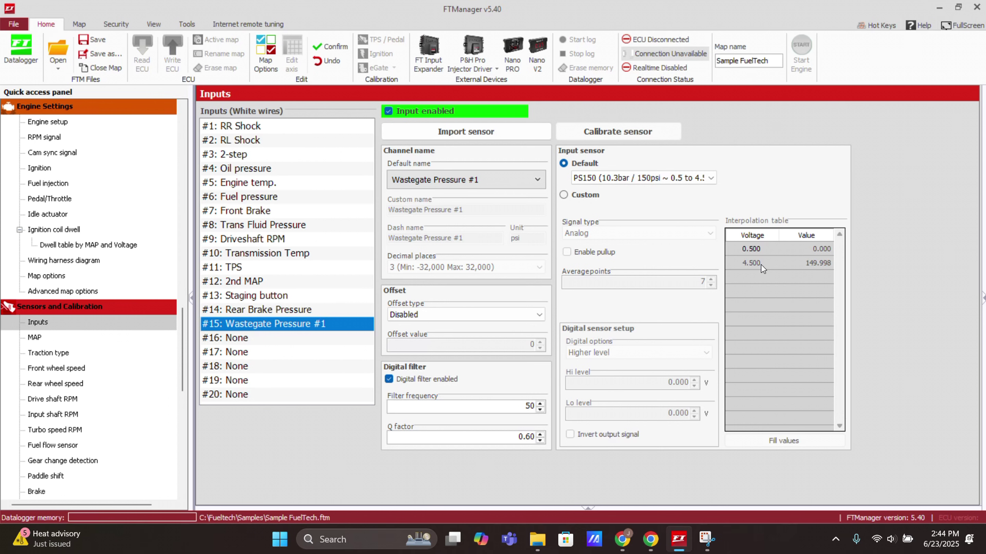
{"action": "left_click", "coordinate": [586, 197]}
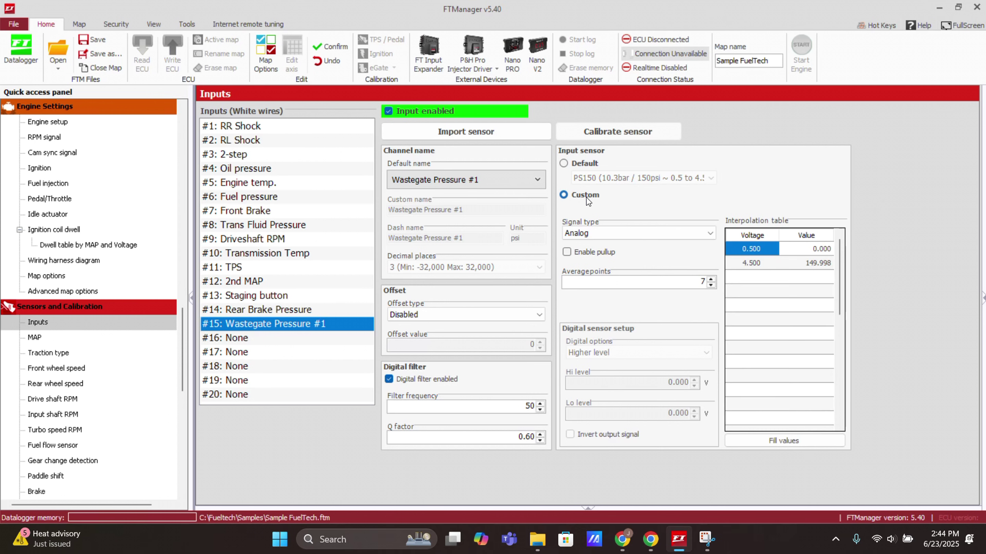
{"action": "left_click", "coordinate": [808, 263]}
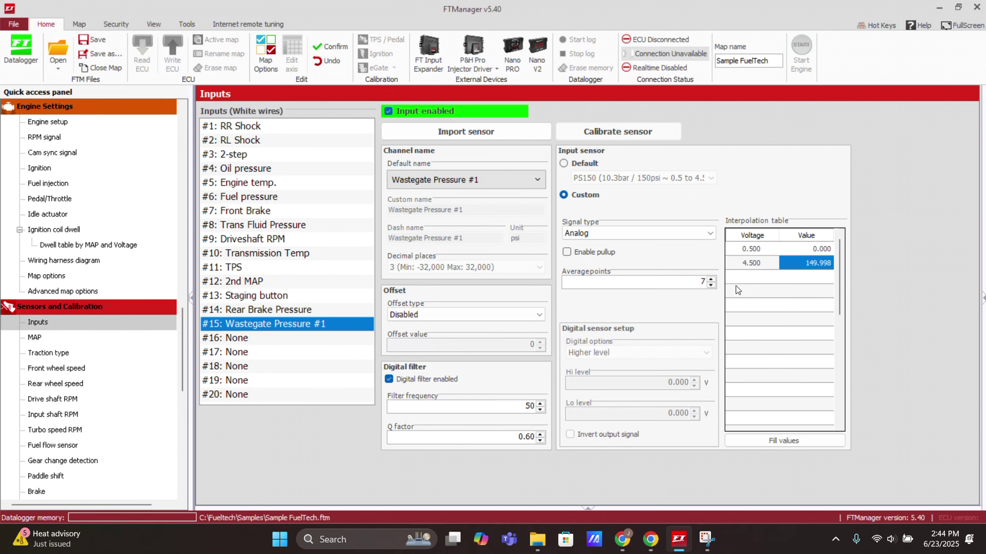
Step: Enable white-wire input #16 and assign it the Boost+ Scramble Button channel, using the default Negative signal with pullup sensor
{"action": "scroll", "coordinate": [253, 405], "scroll_direction": "down", "scroll_amount": 1}
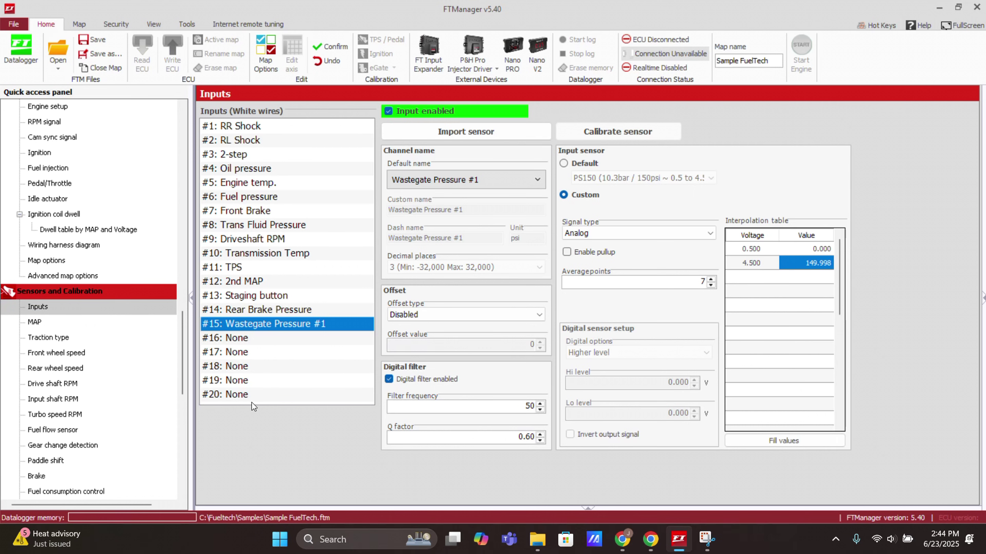
{"action": "left_click", "coordinate": [261, 341]}
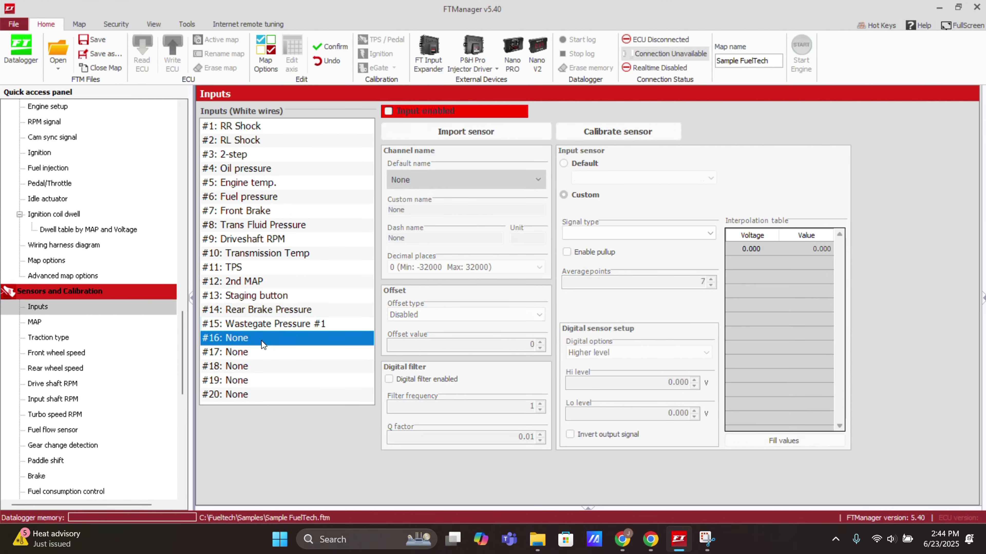
{"action": "left_click", "coordinate": [433, 115]}
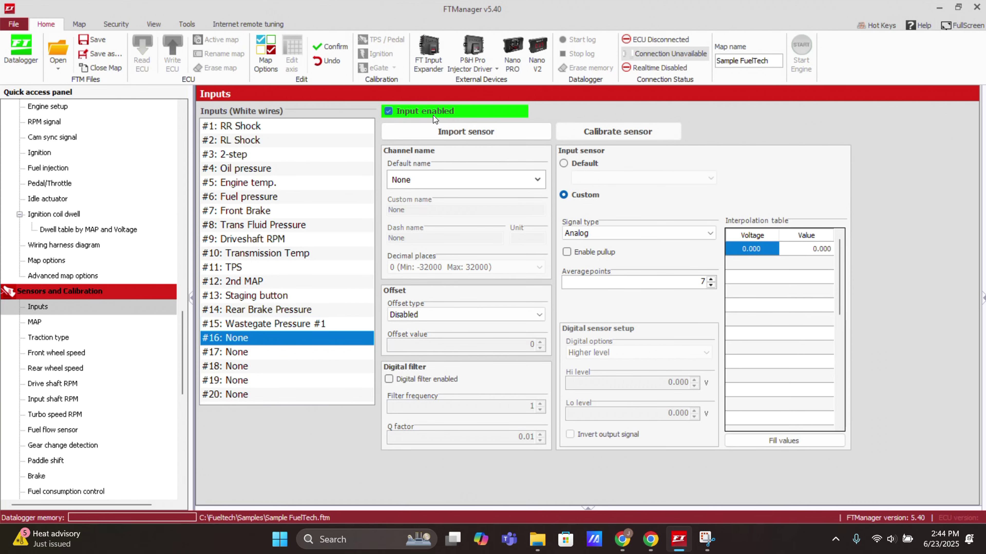
{"action": "left_click", "coordinate": [465, 180]}
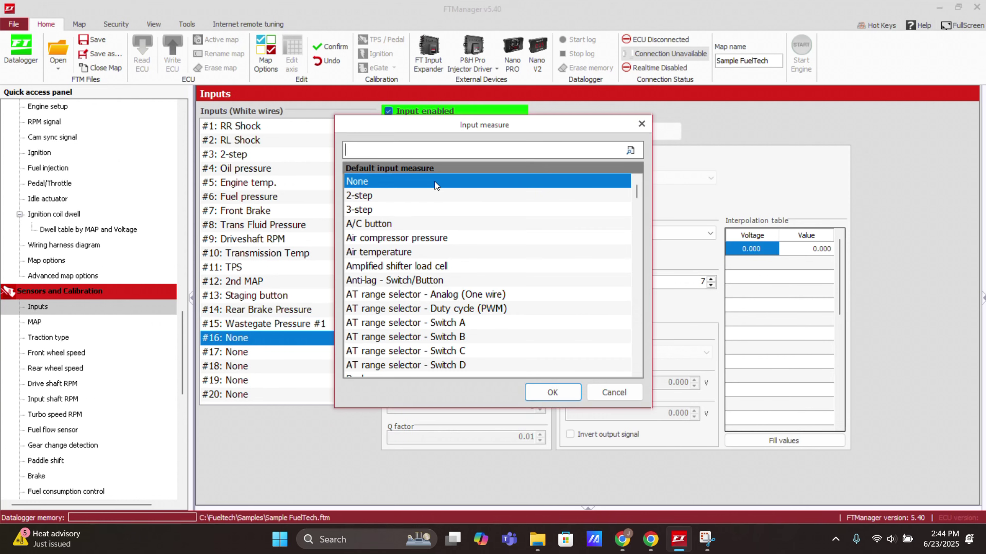
{"action": "type", "text": "boo"}
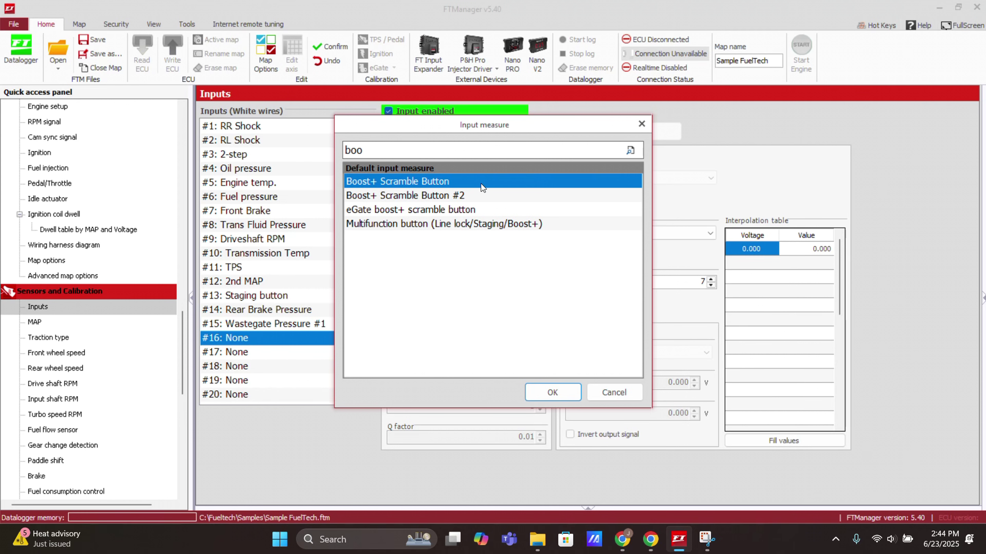
{"action": "left_click", "coordinate": [552, 400]}
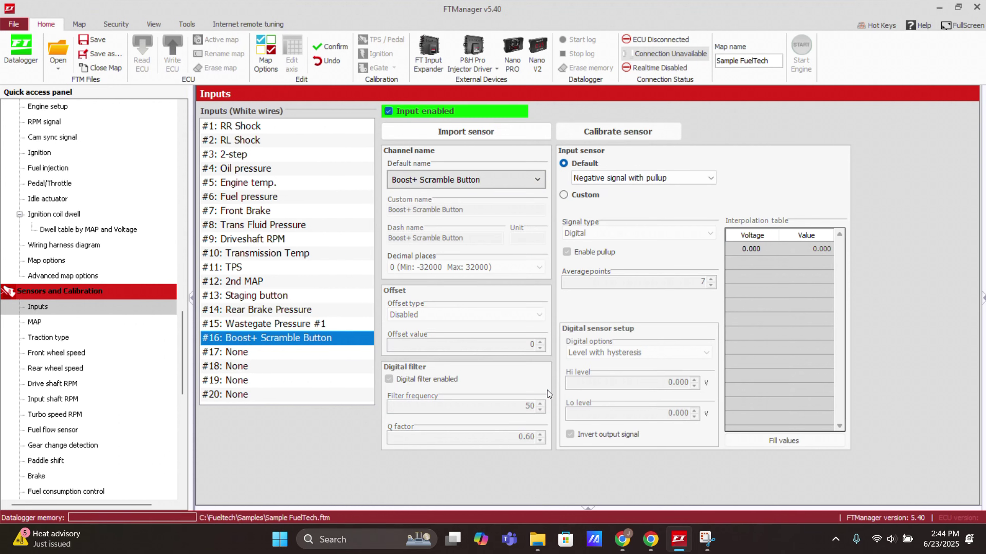
{"action": "left_click", "coordinate": [672, 177]}
{"action": "left_click", "coordinate": [672, 177]}
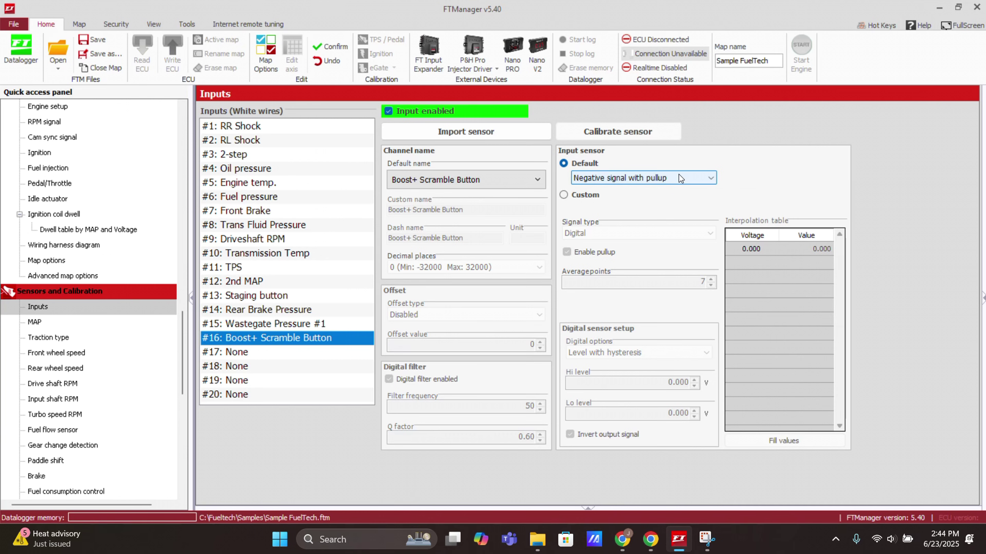
Step: Open the Outputs configuration under Sensors and Calibration
{"action": "scroll", "coordinate": [216, 403], "scroll_direction": "down", "scroll_amount": 1}
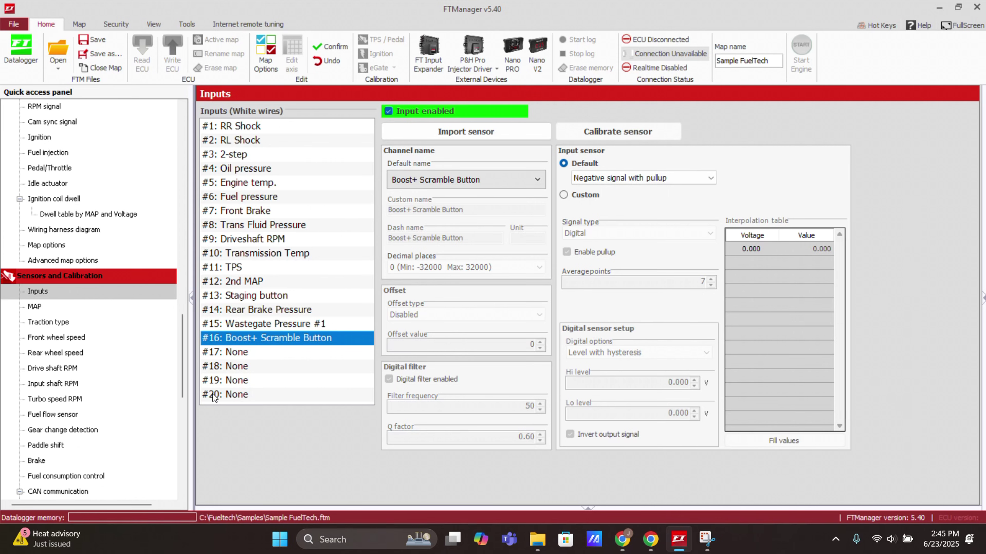
{"action": "left_click_drag", "start_coordinate": [184, 352], "coordinate": [181, 397]}
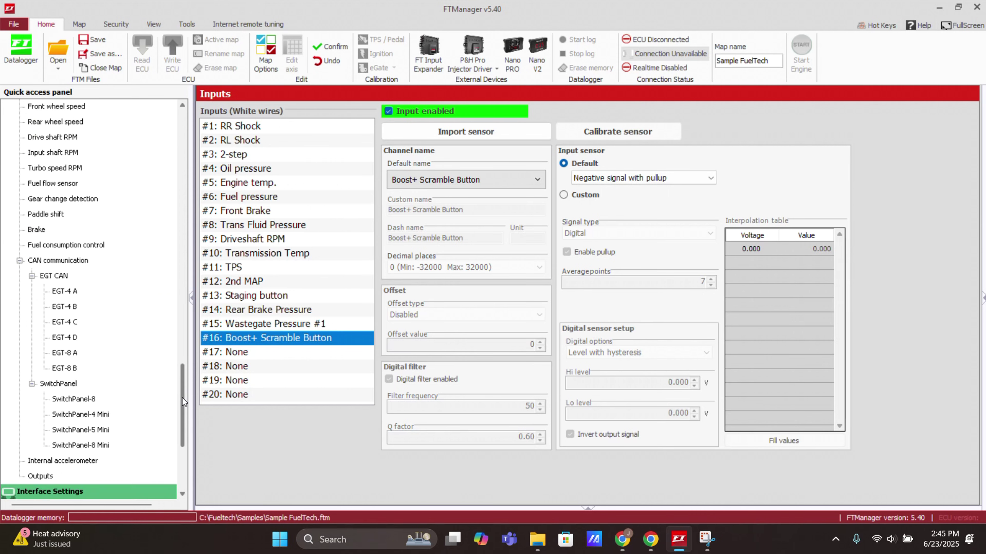
{"action": "left_click", "coordinate": [59, 474]}
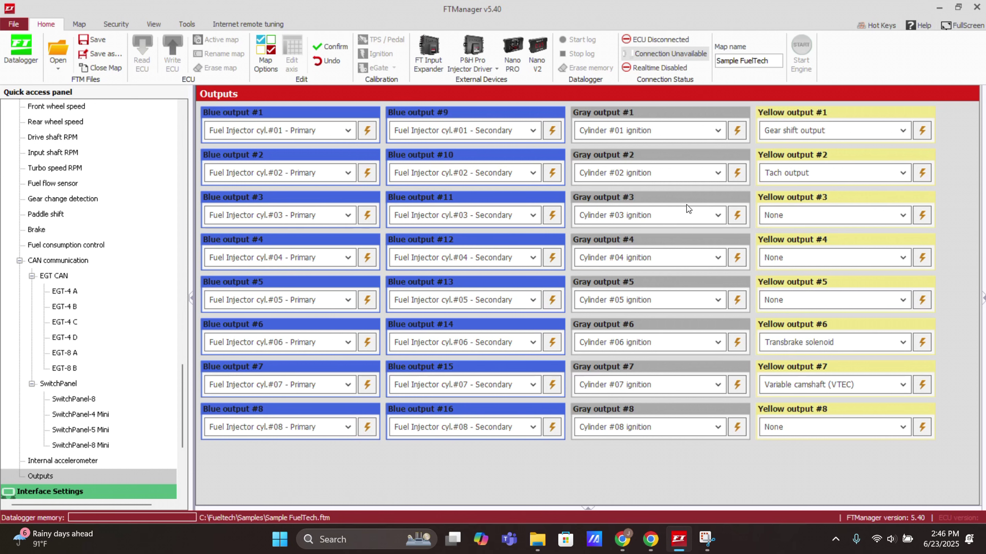
Step: Assign Wastegate increase to yellow output #3 and Wastegate decrease to yellow output #4
{"action": "left_click", "coordinate": [906, 220]}
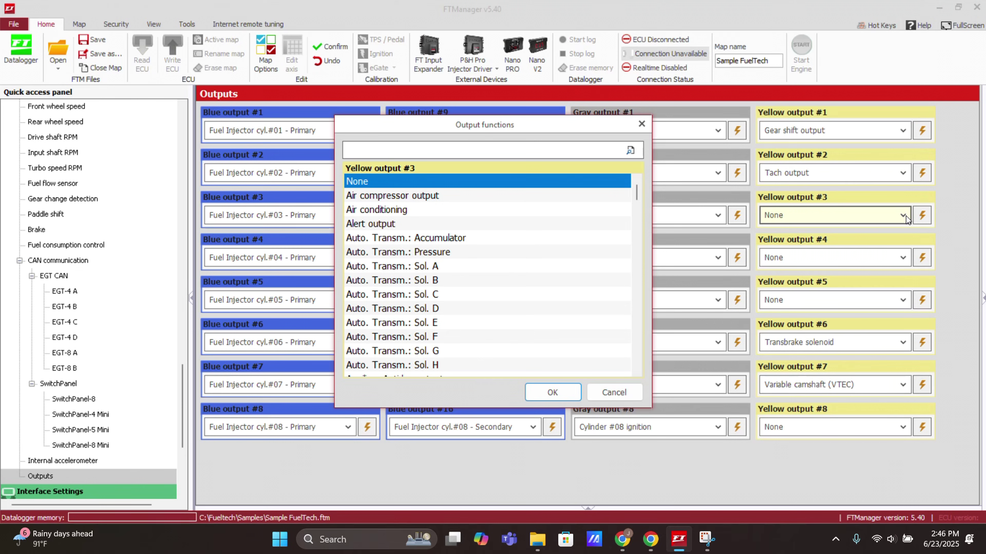
{"action": "type", "text": "wast"}
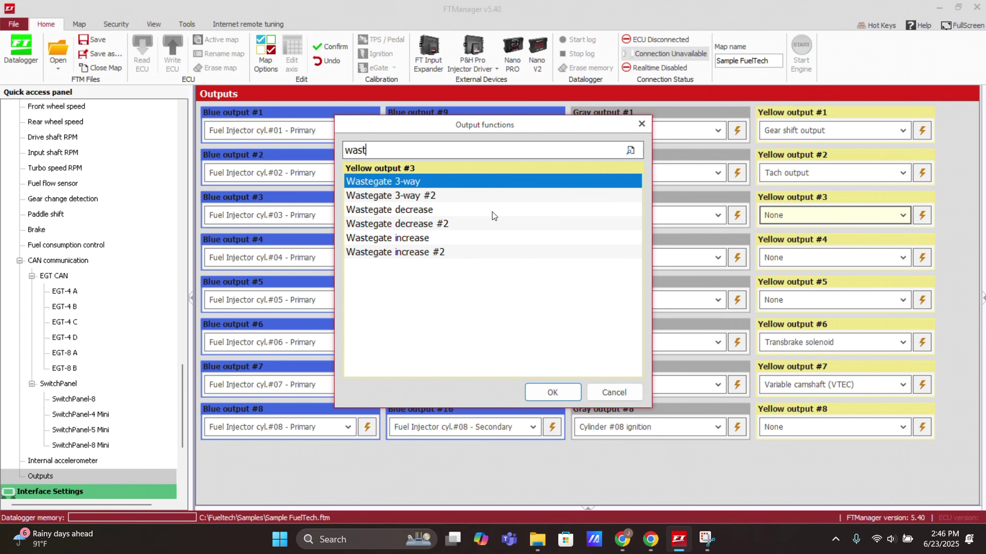
{"action": "left_click", "coordinate": [435, 238]}
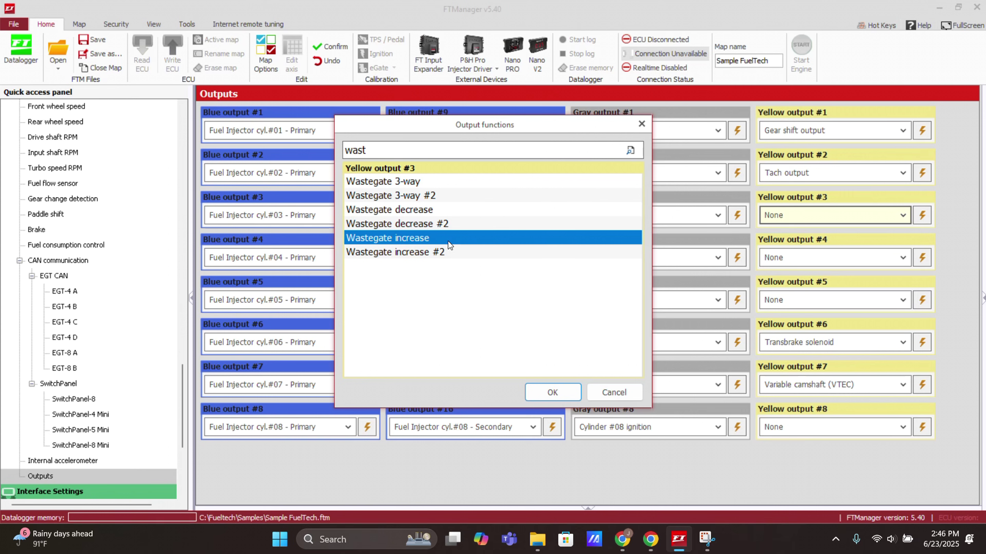
{"action": "left_click", "coordinate": [547, 395]}
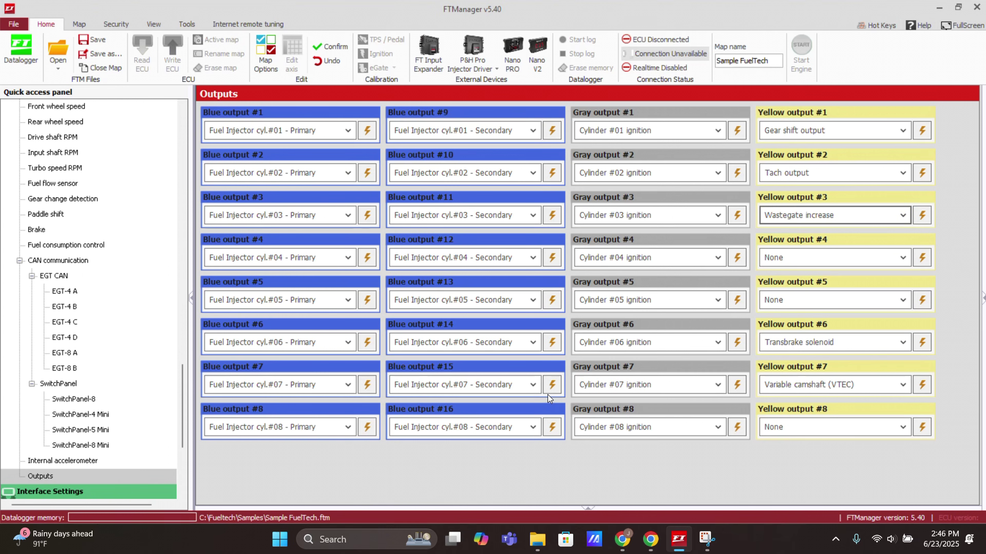
{"action": "left_click", "coordinate": [907, 262]}
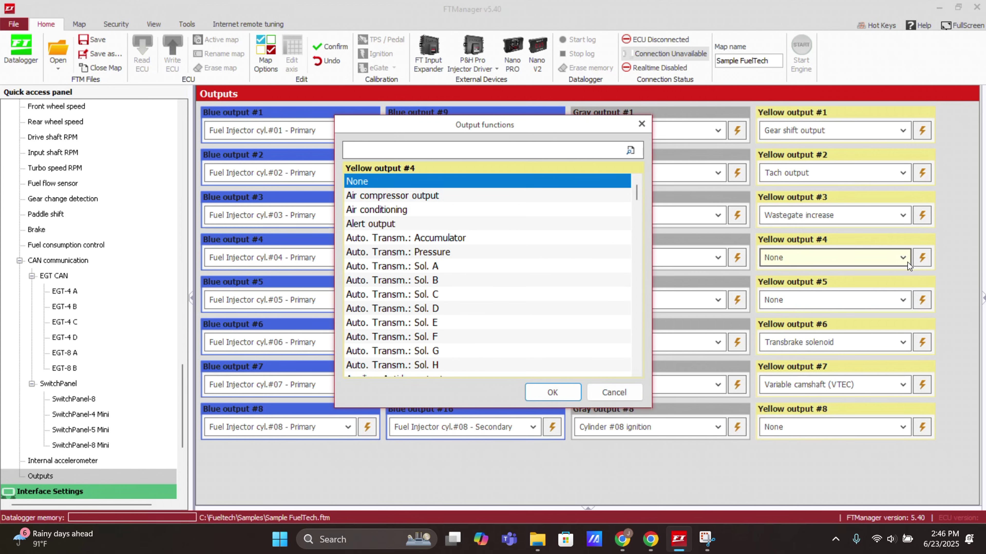
{"action": "type", "text": "wast"}
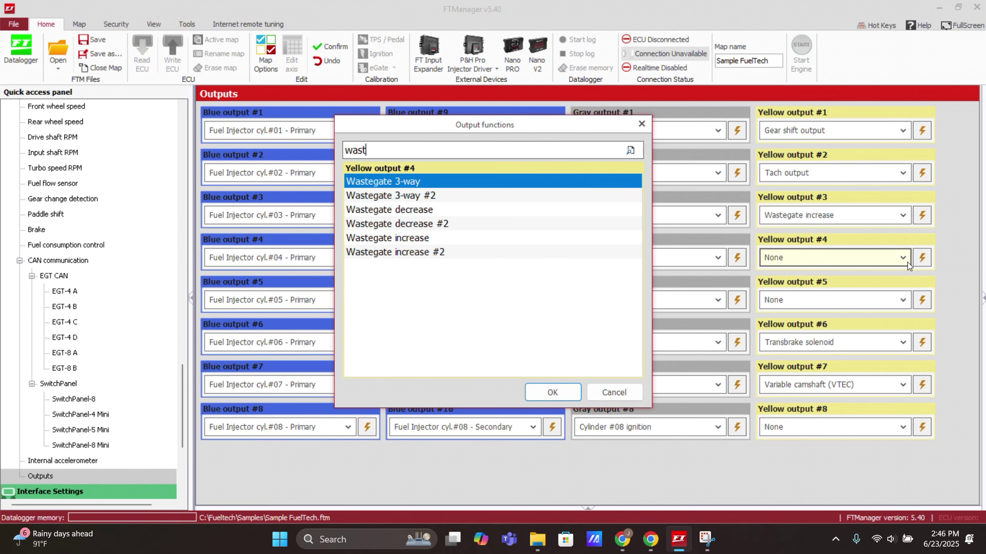
{"action": "left_click", "coordinate": [478, 210]}
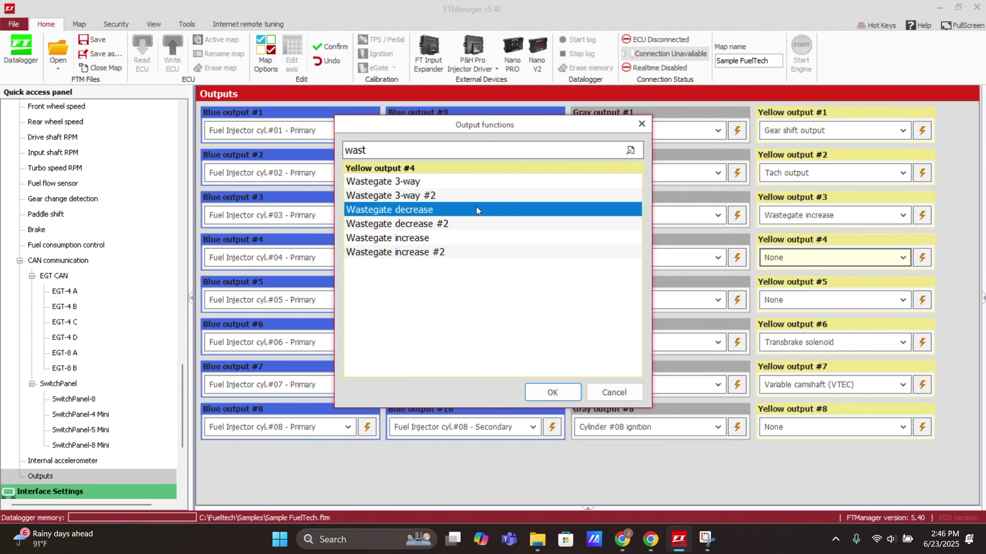
{"action": "left_click", "coordinate": [544, 393]}
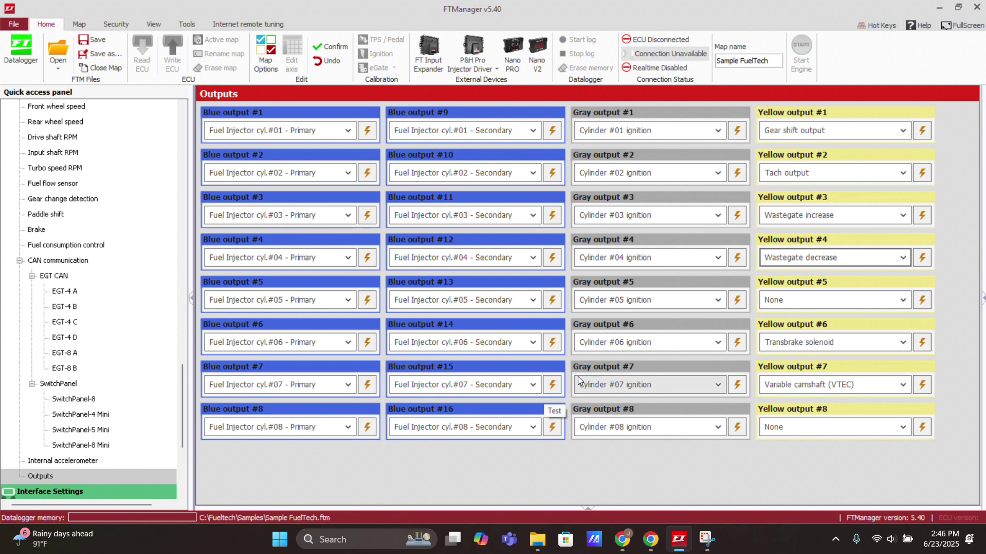
Step: Clear the Wastegate decrease function from yellow output #4 by setting it to None
{"action": "left_click", "coordinate": [903, 258]}
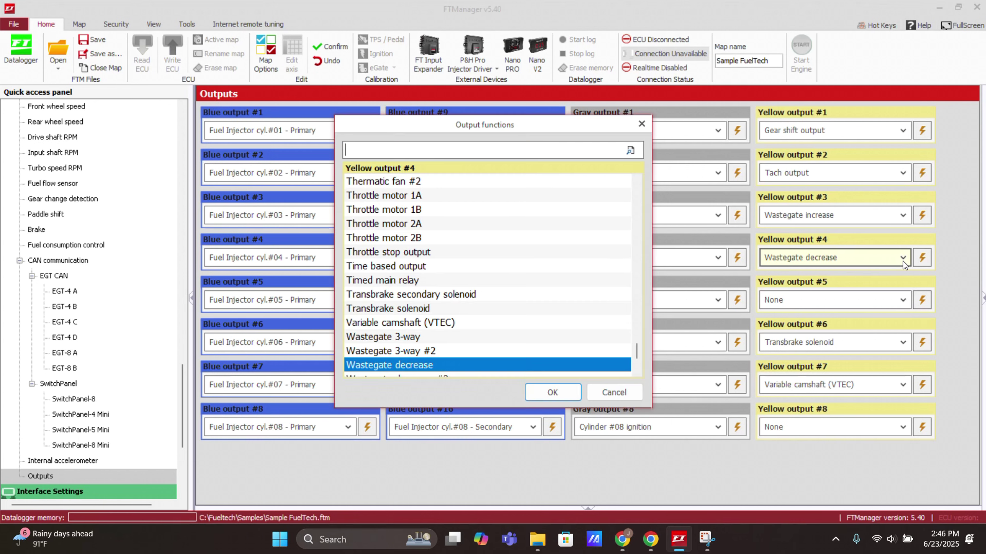
{"action": "type", "text": "n"}
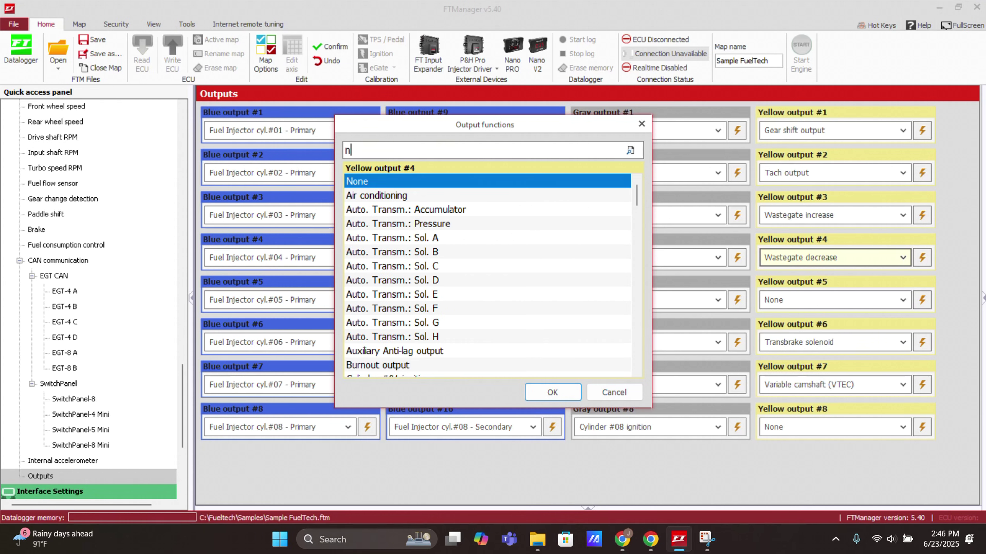
{"action": "type", "text": "one"}
{"action": "key", "text": "Return"}
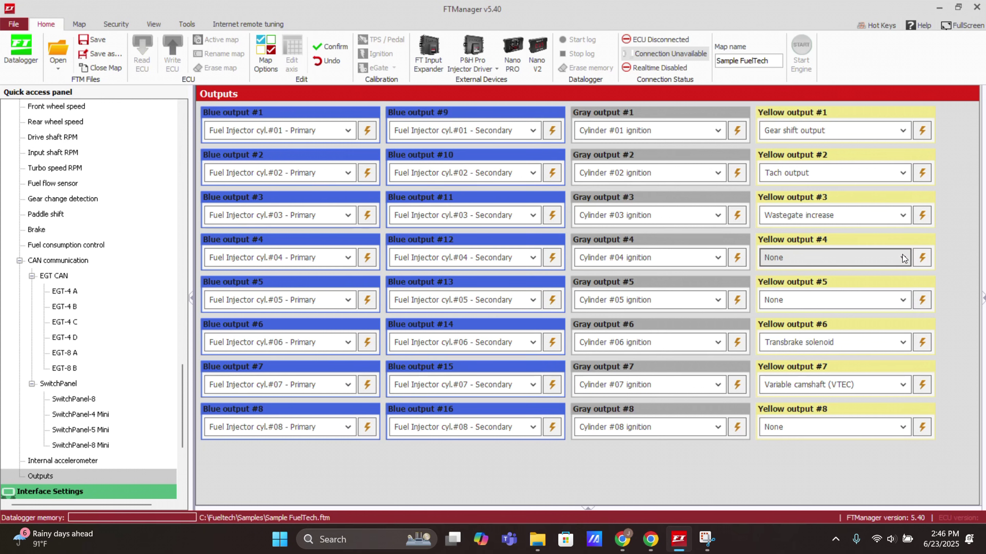
Step: Change the function of yellow output #3 to Wastegate 3-way
{"action": "left_click", "coordinate": [894, 213]}
{"action": "type", "text": "wate"}
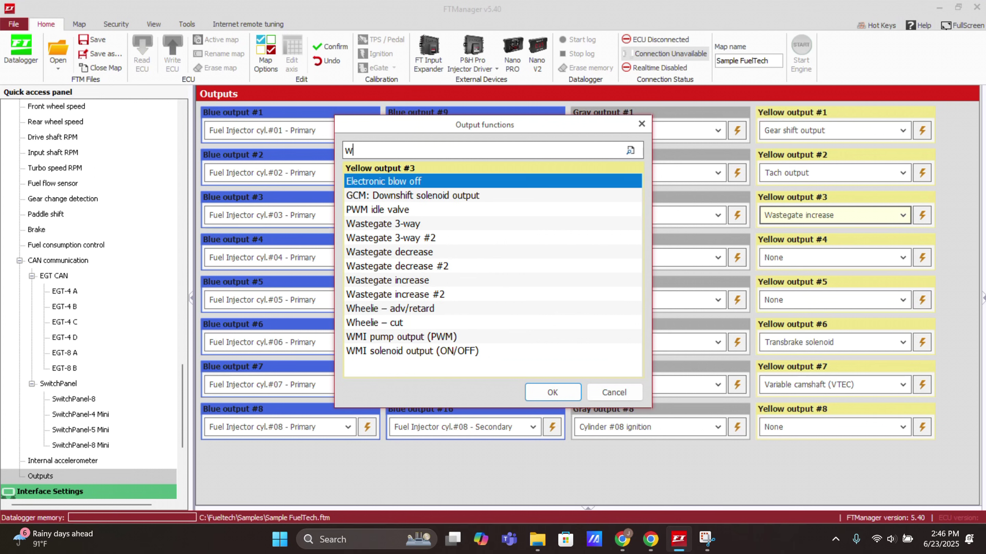
{"action": "key", "text": "BackSpace"}
{"action": "key", "text": "BackSpace"}
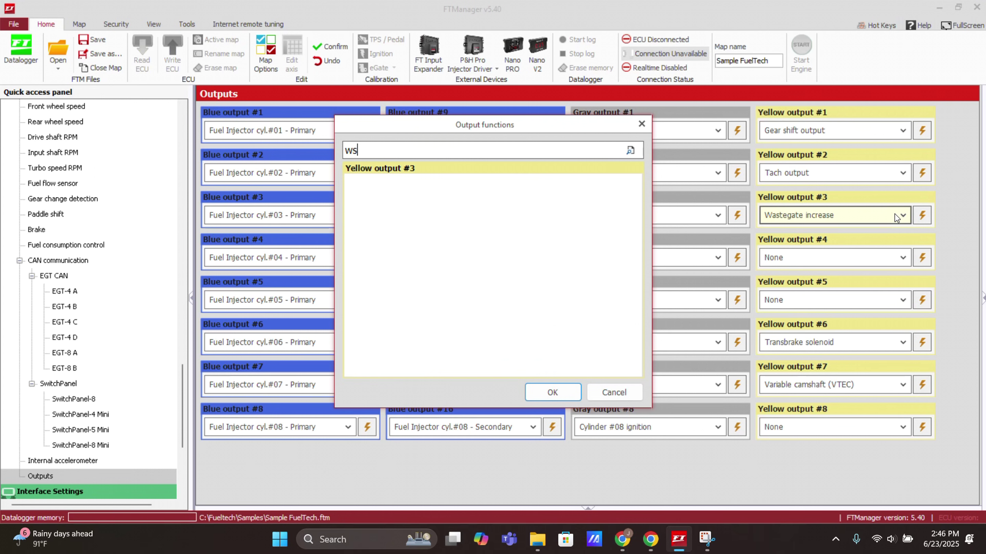
{"action": "type", "text": "s"}
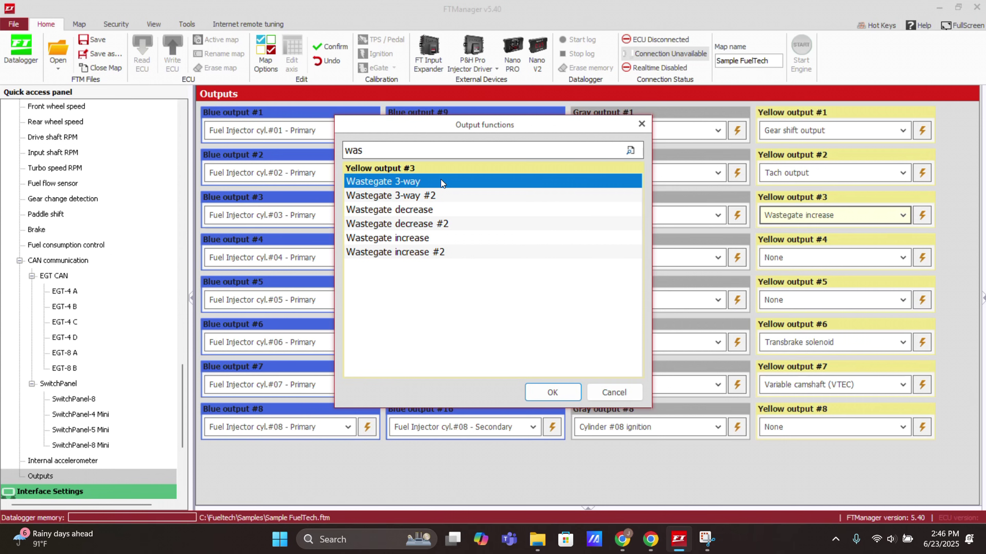
{"action": "left_click", "coordinate": [535, 398]}
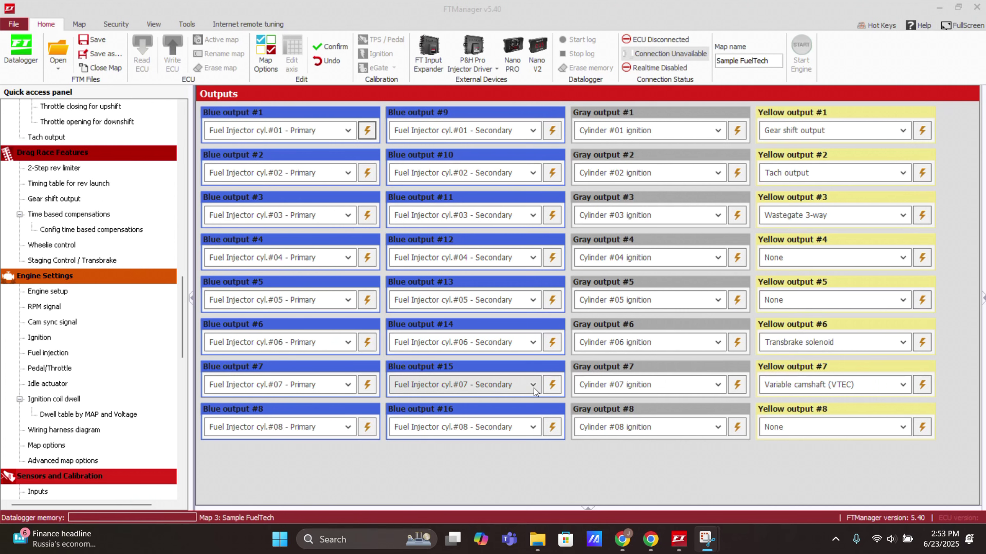
Step: Switch to the FTManager Datalogger and show the Wastegate decrease PWM channel from Group #8 on the log graph
{"action": "mouse_move", "coordinate": [706, 539]}
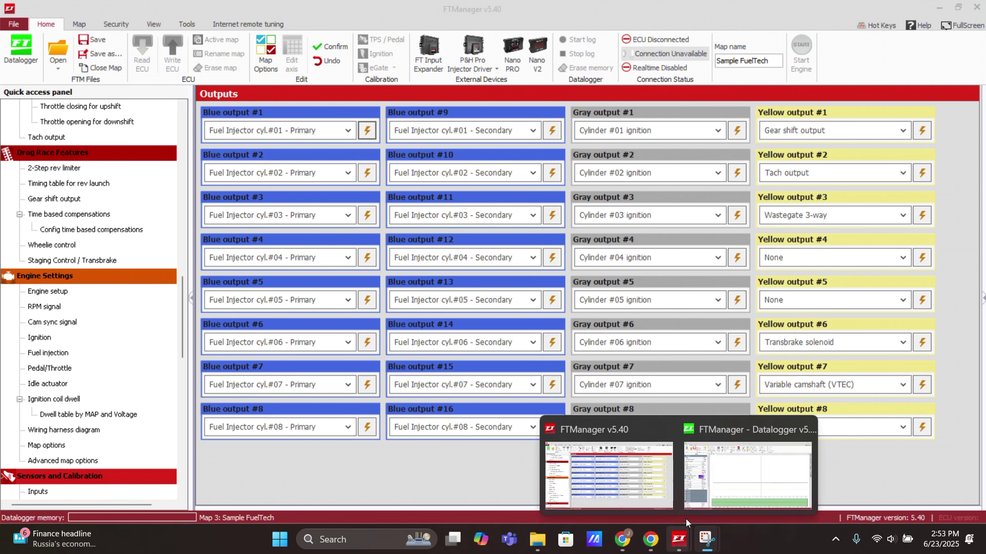
{"action": "left_click", "coordinate": [713, 483]}
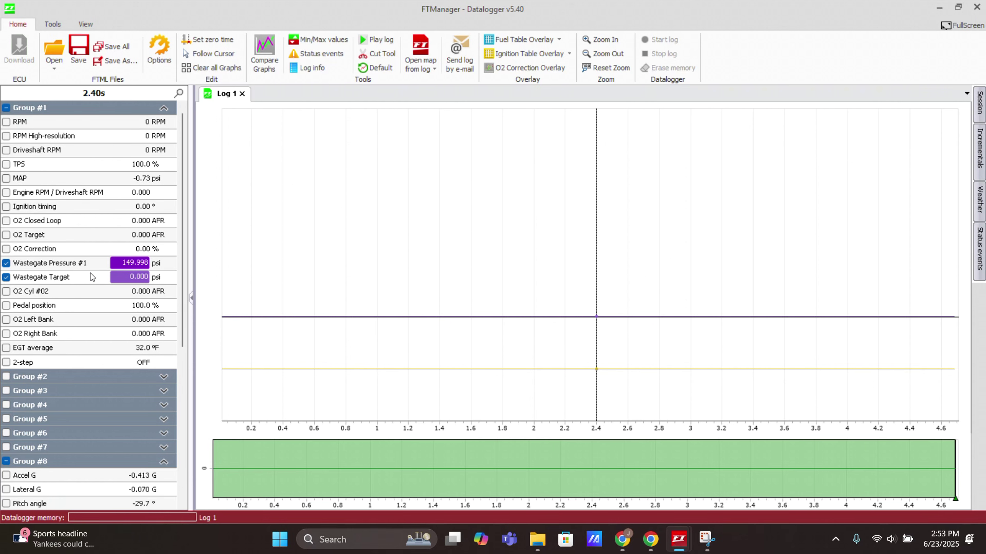
{"action": "left_click_drag", "start_coordinate": [180, 240], "coordinate": [186, 384]}
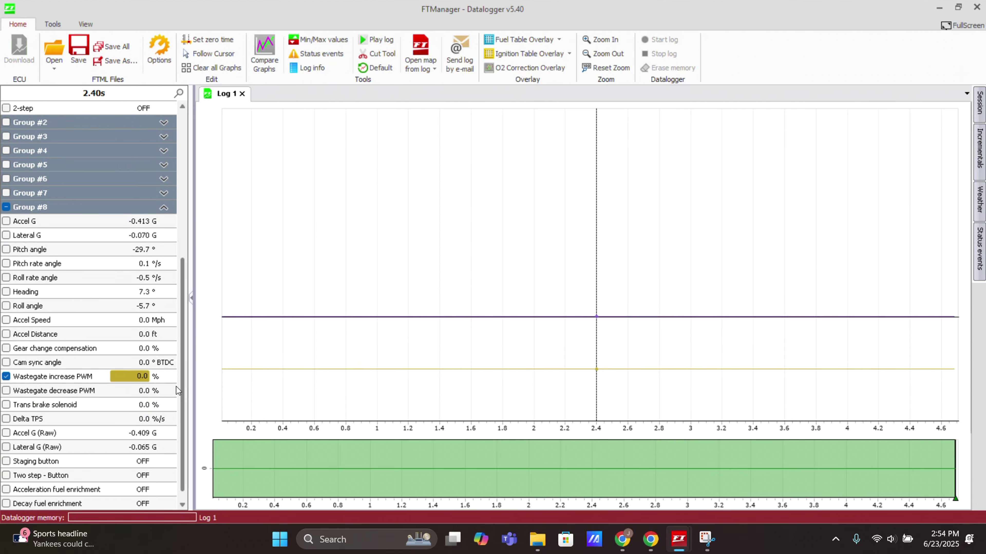
{"action": "left_click", "coordinate": [7, 391]}
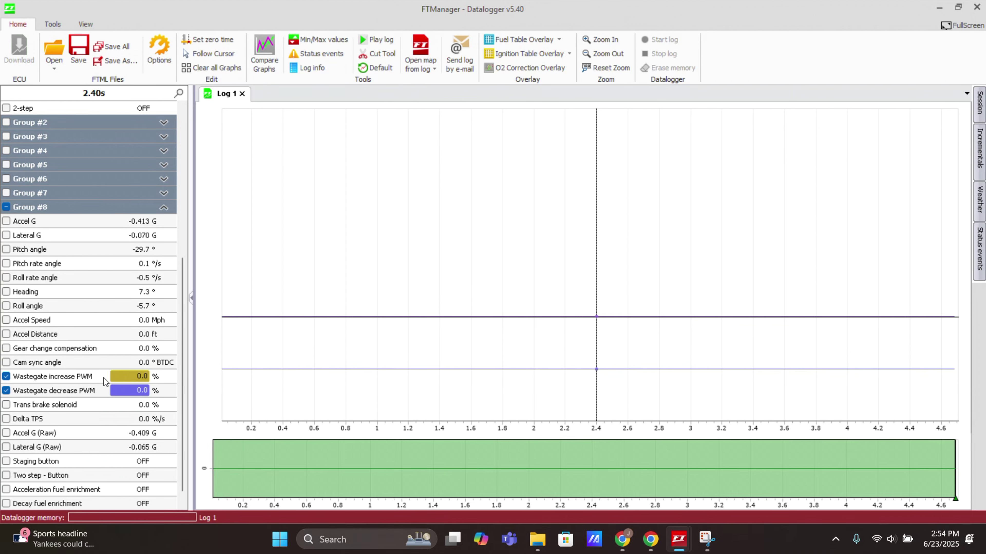
Step: Review the Wastegate Pressure #1 and Wastegate Target channels in the log, and switch back to the FTManager map window
{"action": "scroll", "coordinate": [83, 277], "scroll_direction": "up", "scroll_amount": 6}
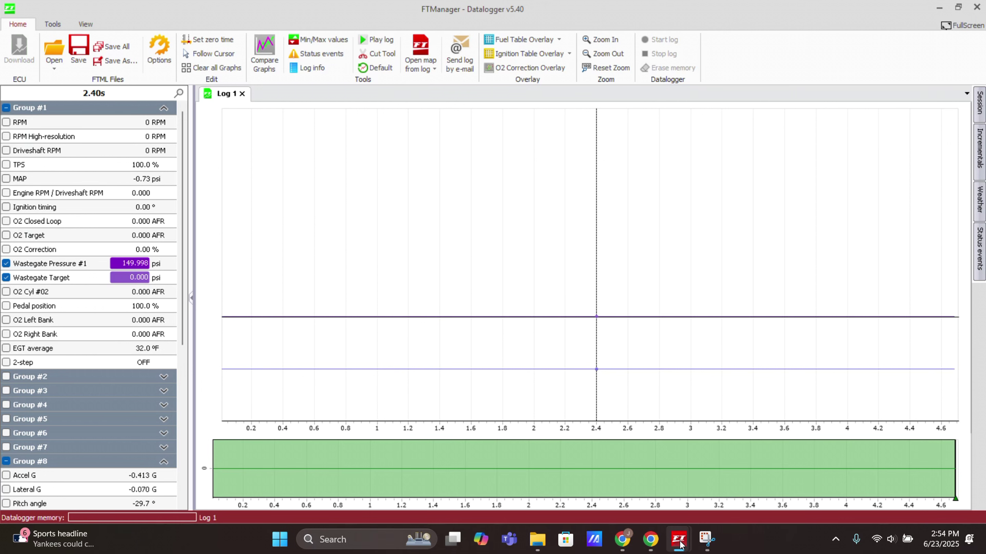
{"action": "mouse_move", "coordinate": [679, 545]}
{"action": "left_click", "coordinate": [640, 482]}
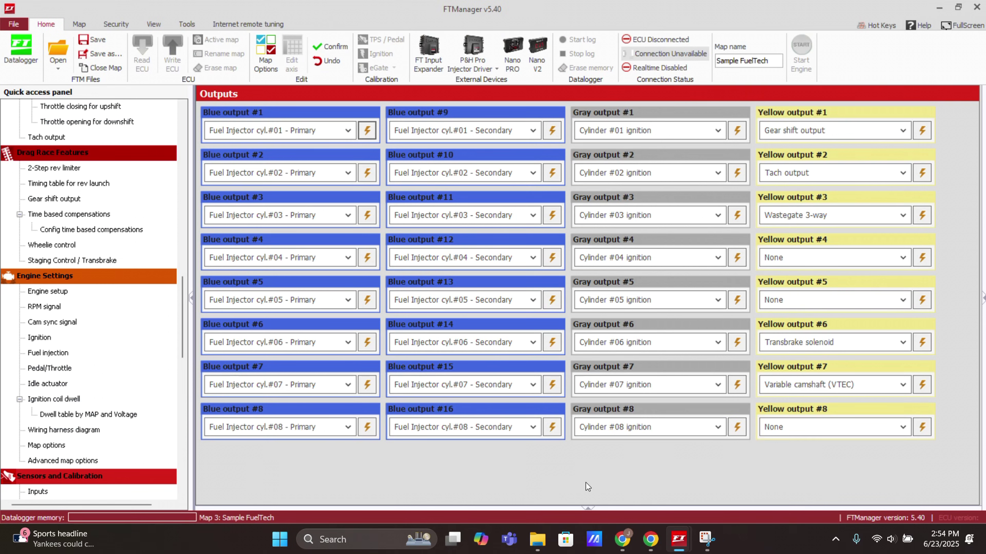